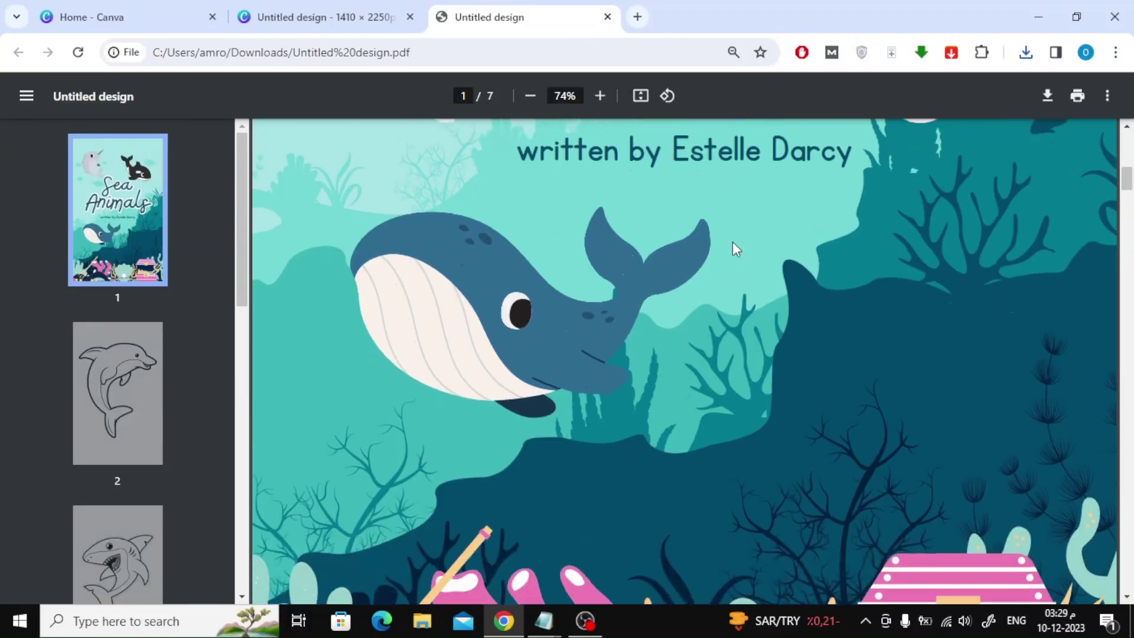
Step: Zoom out and page through the Sea Animals PDF to the shark page on page 3
scroll(732, 242, "down", 10)
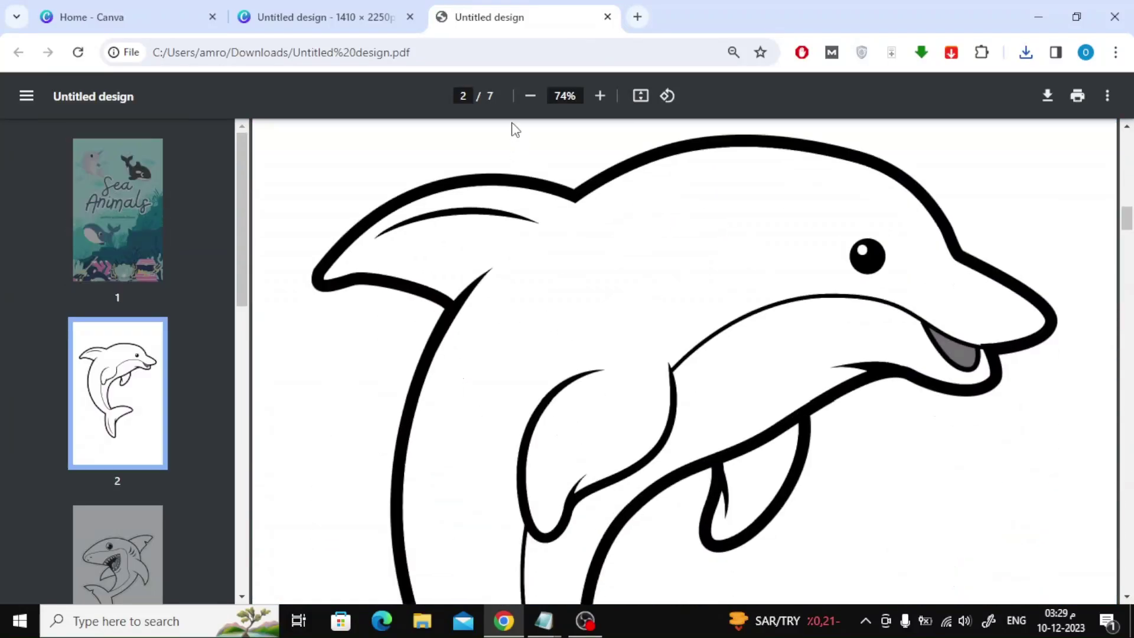
left_click(530, 96)
scroll(710, 243, "down", 5)
scroll(926, 313, "down", 10)
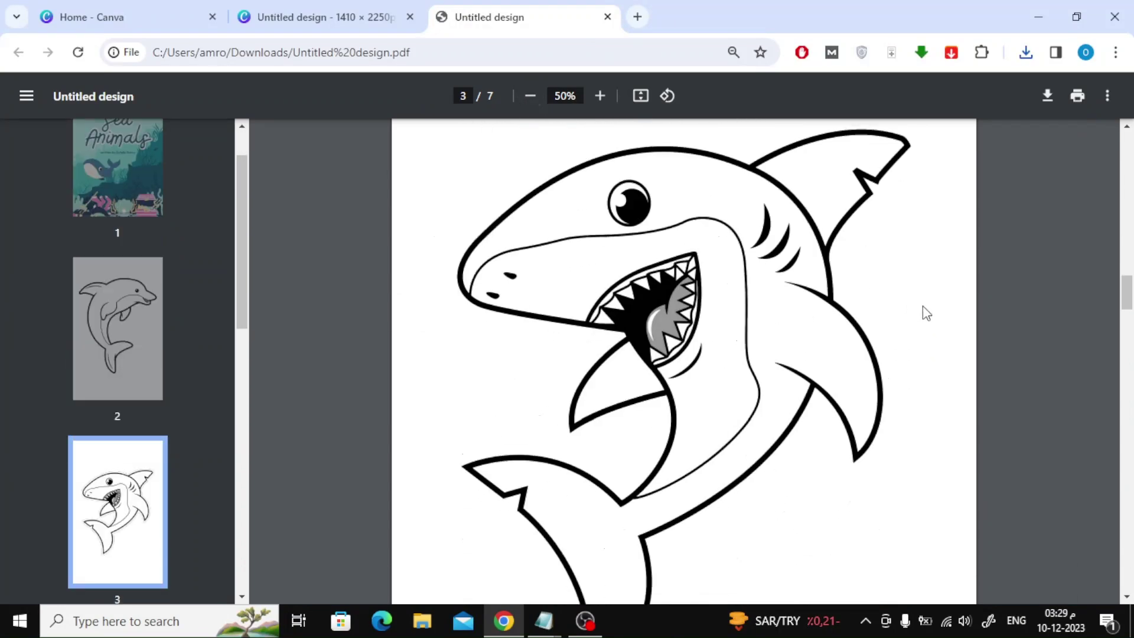
scroll(926, 313, "down", 10)
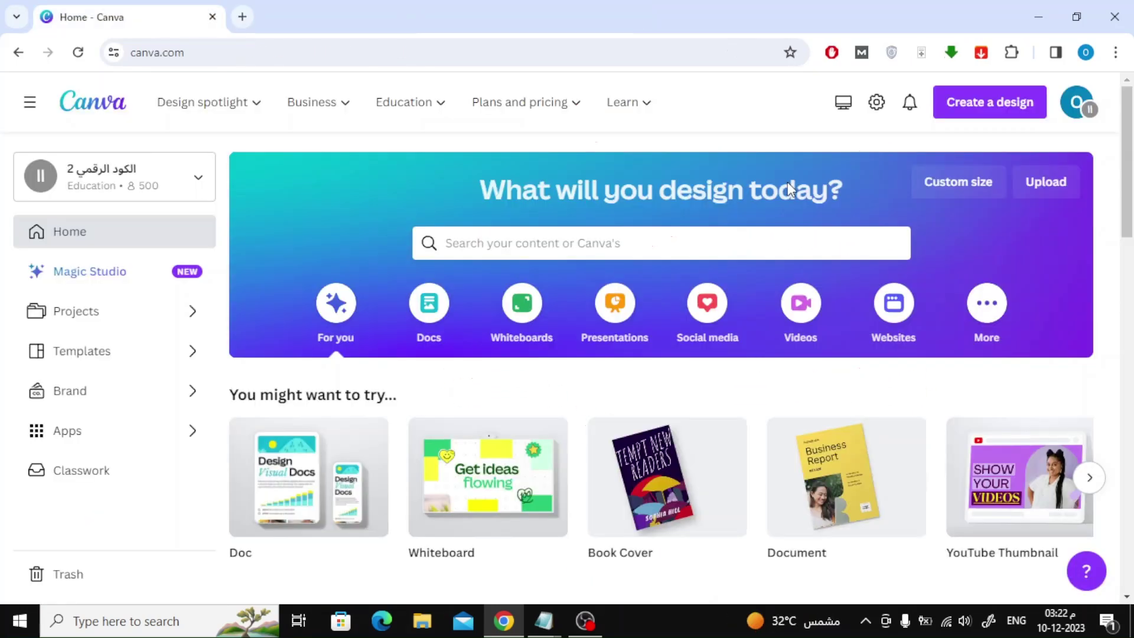
Step: Create a custom-size 1410 × 2250 px design using the dimensions pasted from Notepad
left_click(967, 112)
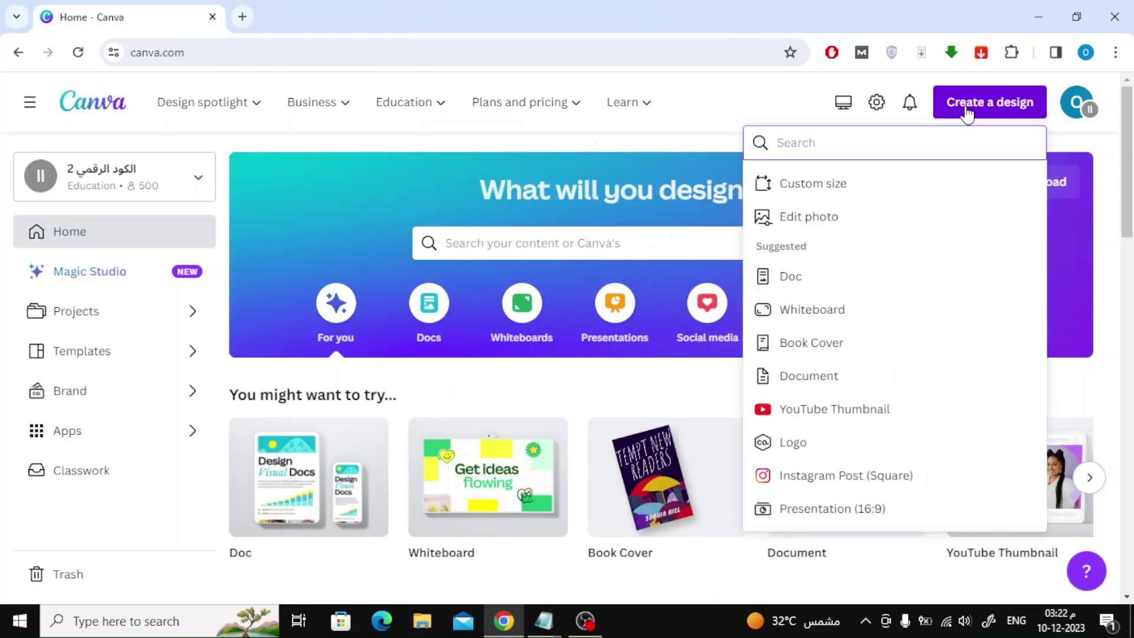
left_click(843, 177)
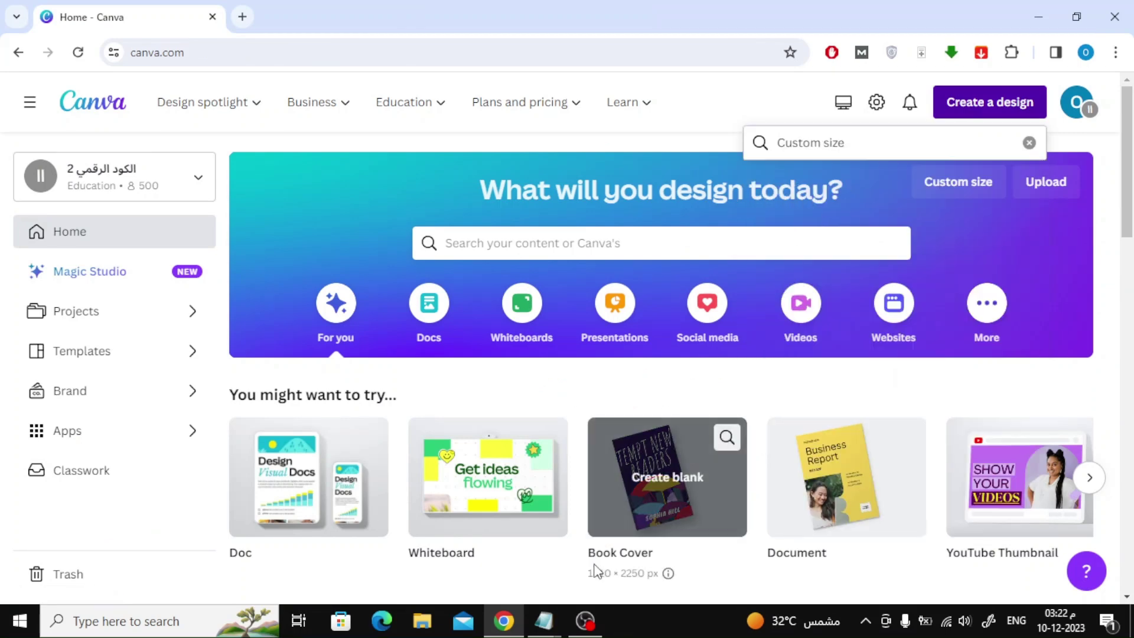
left_click(542, 628)
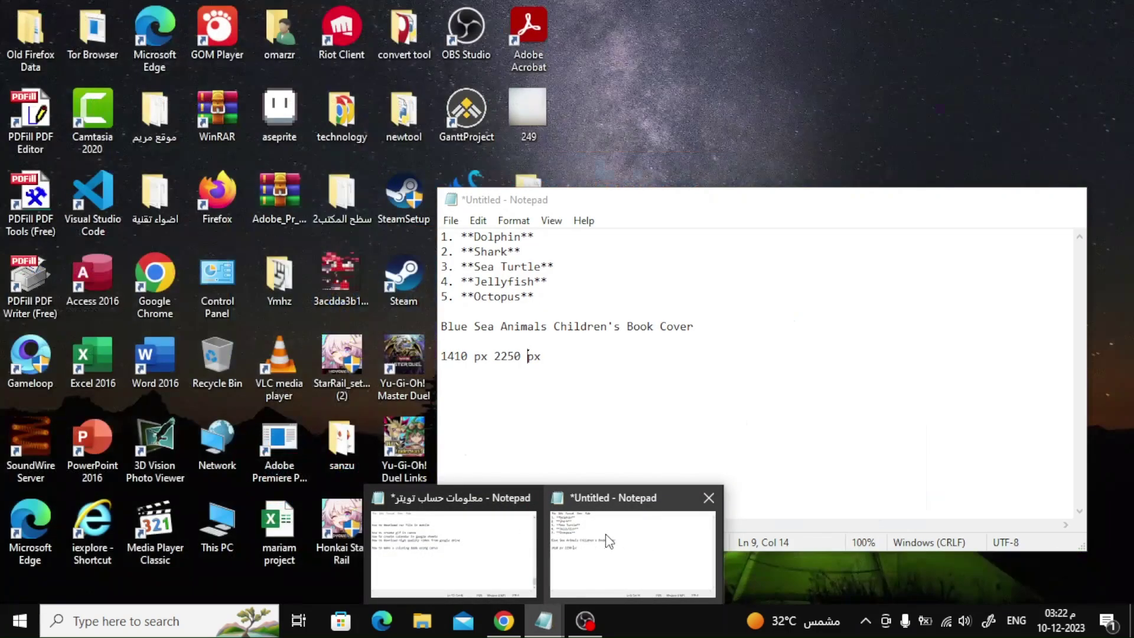
left_click(608, 540)
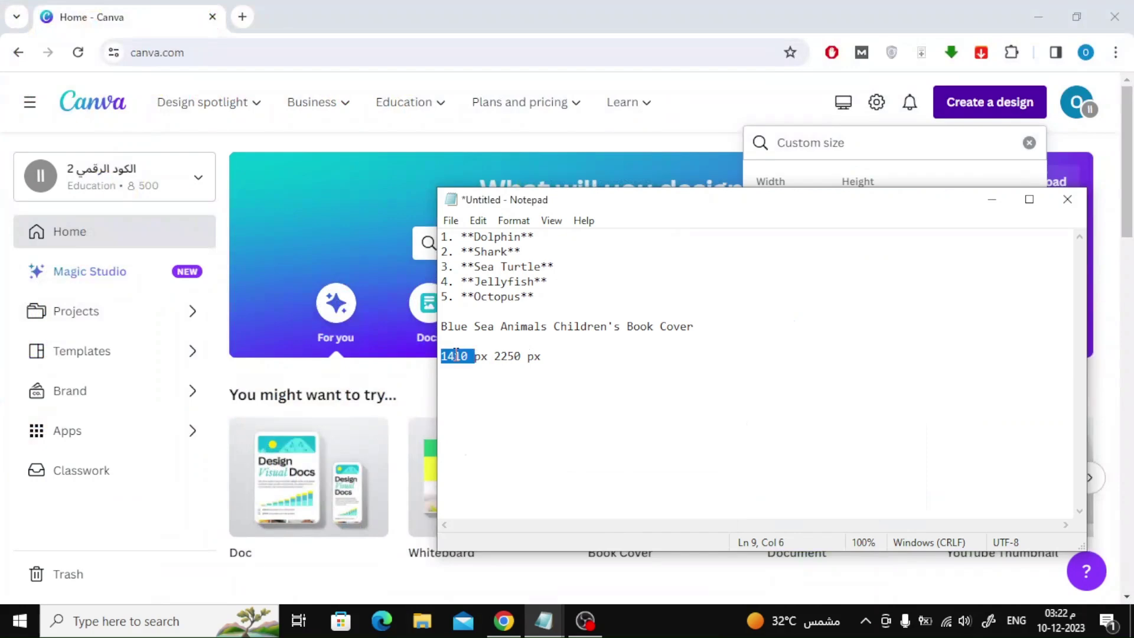
left_click_drag(653, 202, 472, 259)
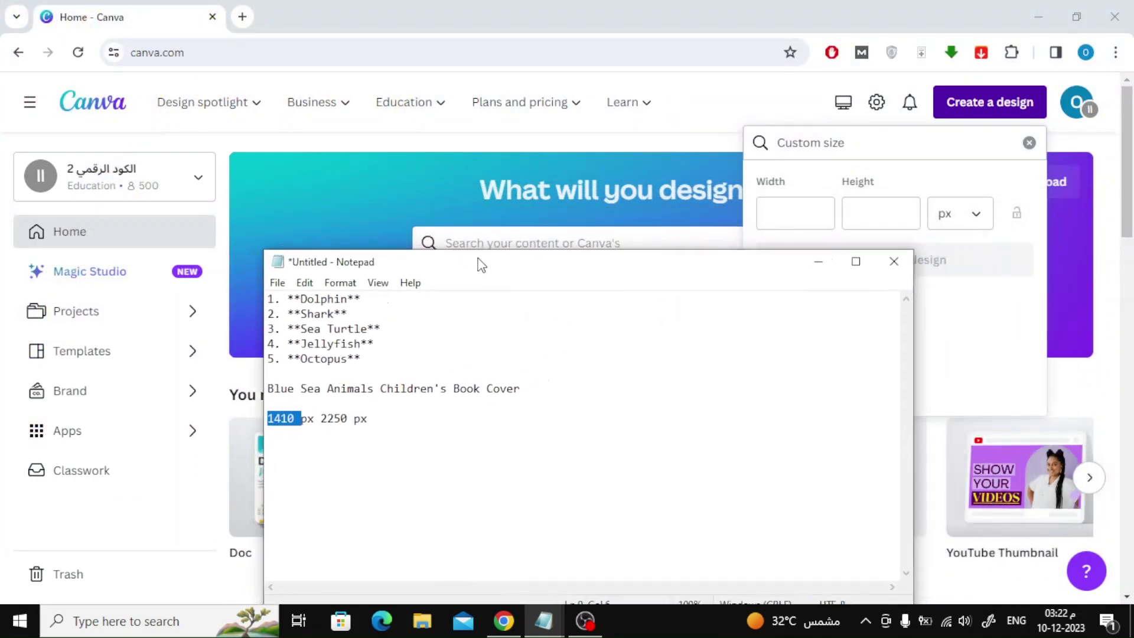
left_click(823, 217)
key("ctrl+v")
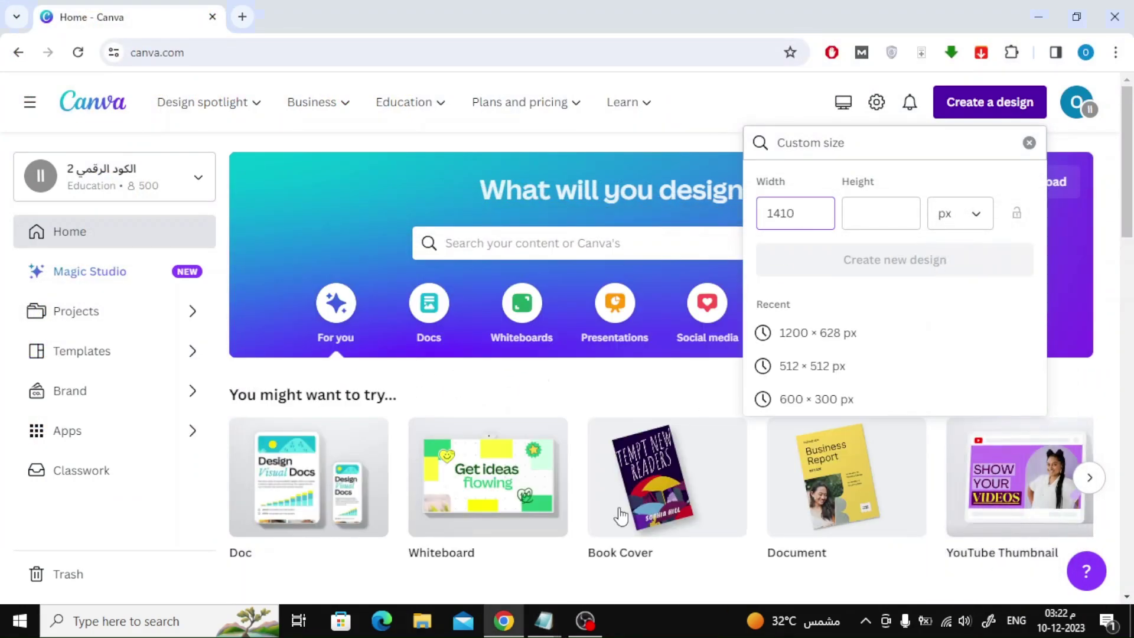
mouse_move(554, 611)
left_click(597, 555)
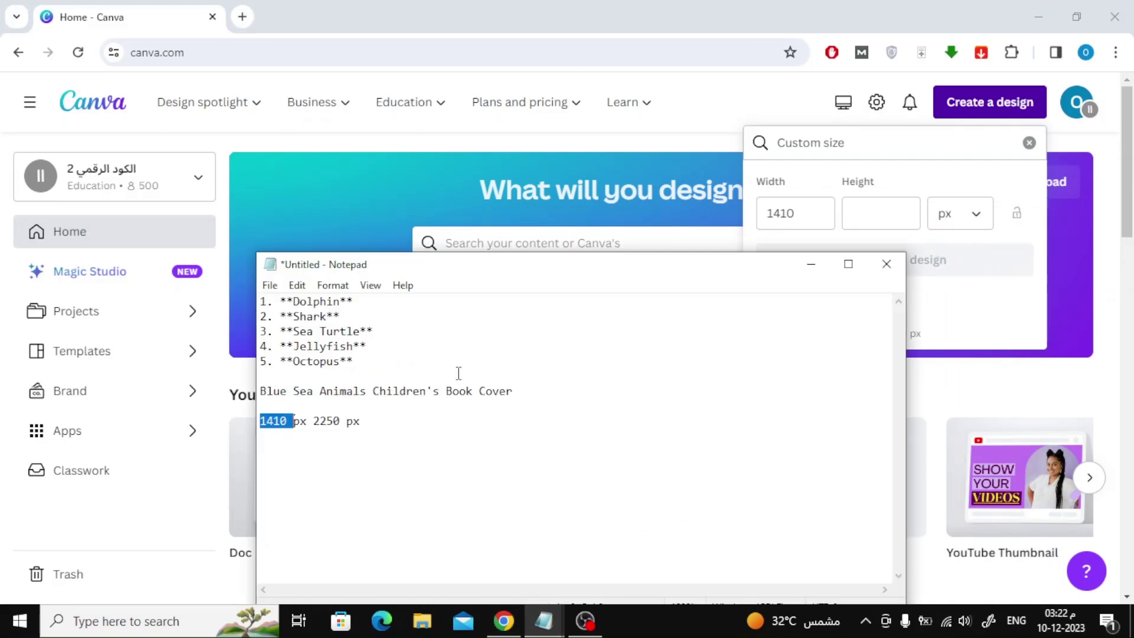
left_click(881, 213)
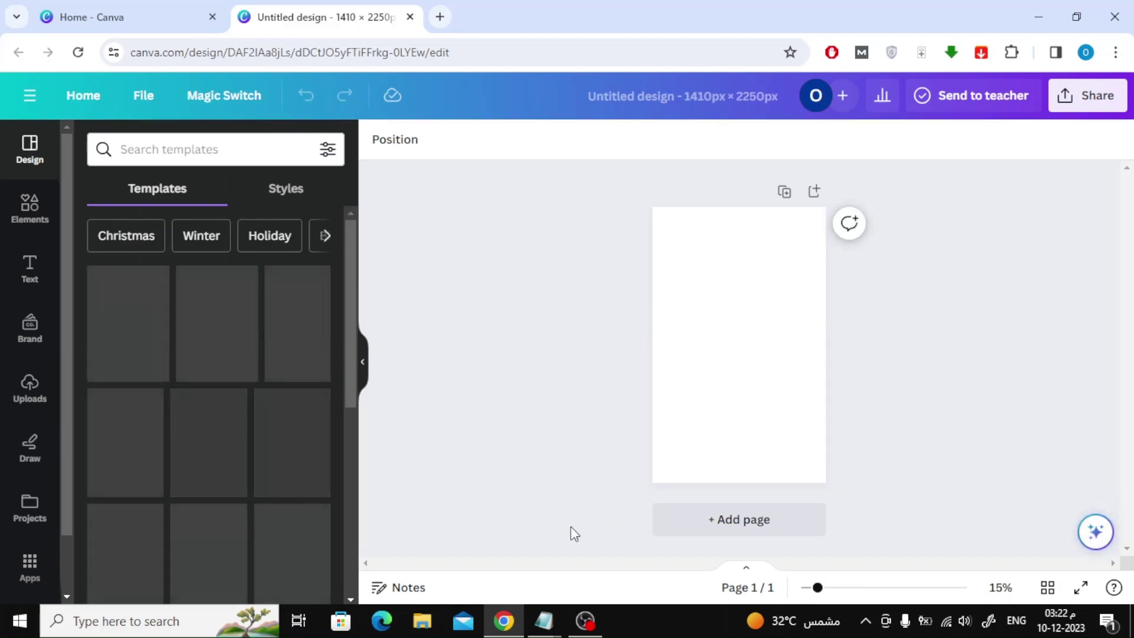
Step: Search templates for the copied title and apply 'Blue Sea Animals Children's Book Cover'
mouse_move(543, 620)
left_click(595, 546)
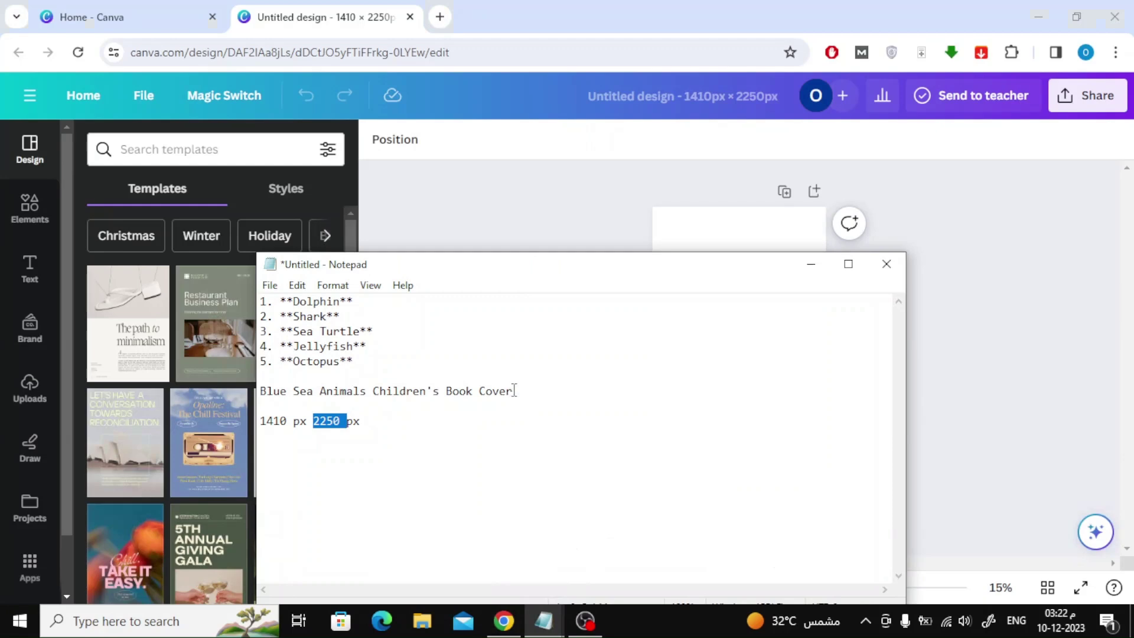
left_click_drag(514, 390, 274, 392)
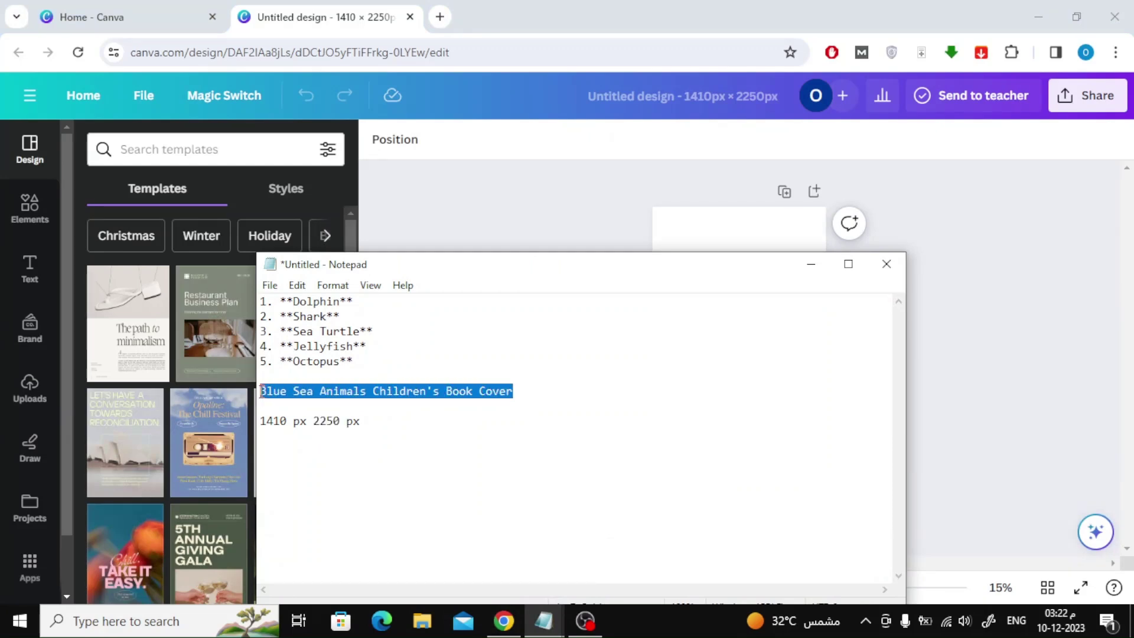
left_click(223, 149)
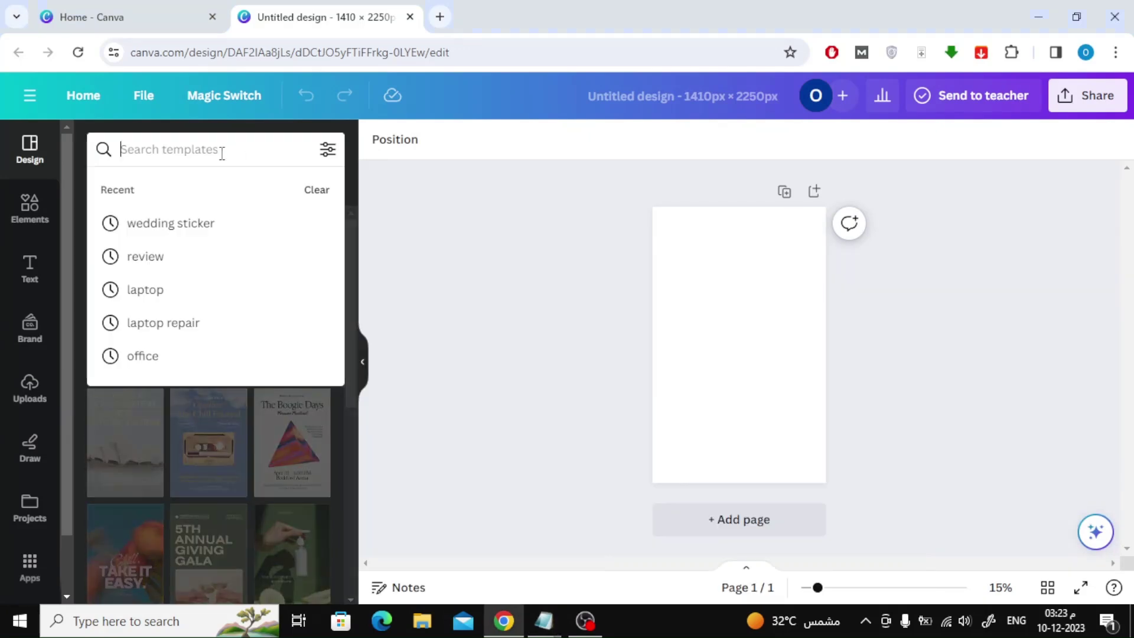
key("ctrl+v")
key("Return")
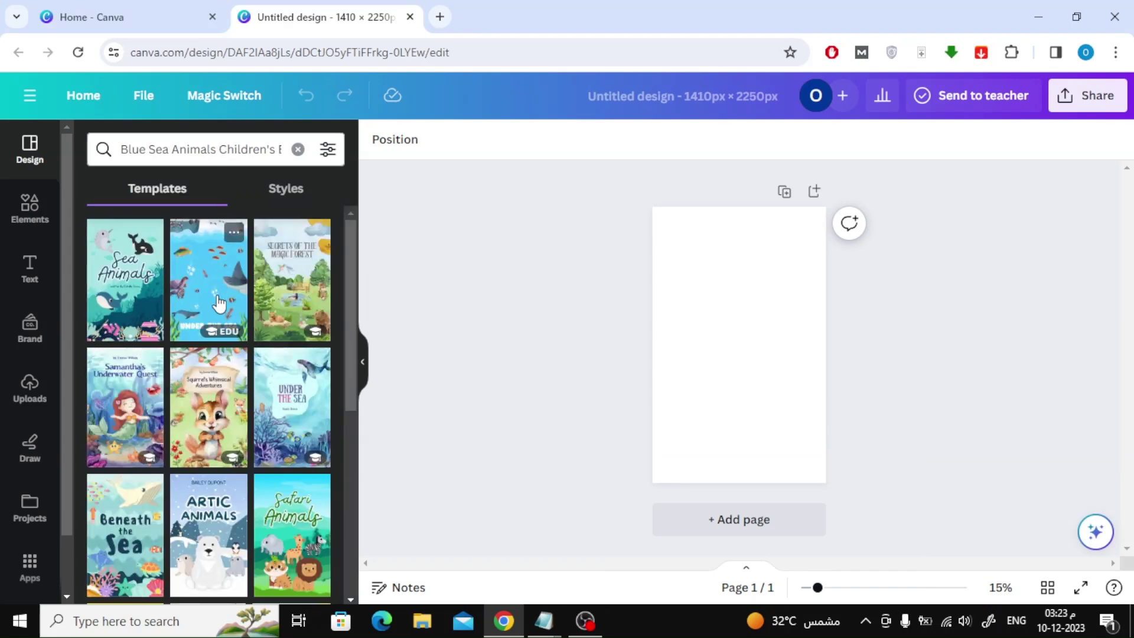
left_click(121, 289)
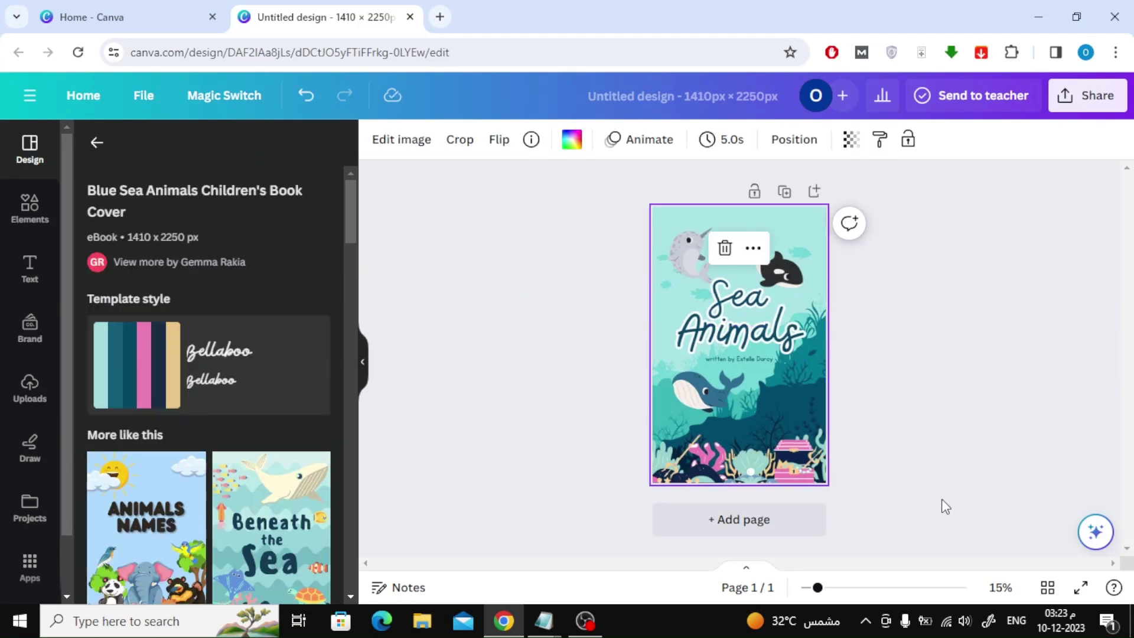
Step: Zoom to 22% and add a second page with a white background
left_click_drag(819, 588, 835, 588)
scroll(940, 369, "down", 2)
left_click(775, 530)
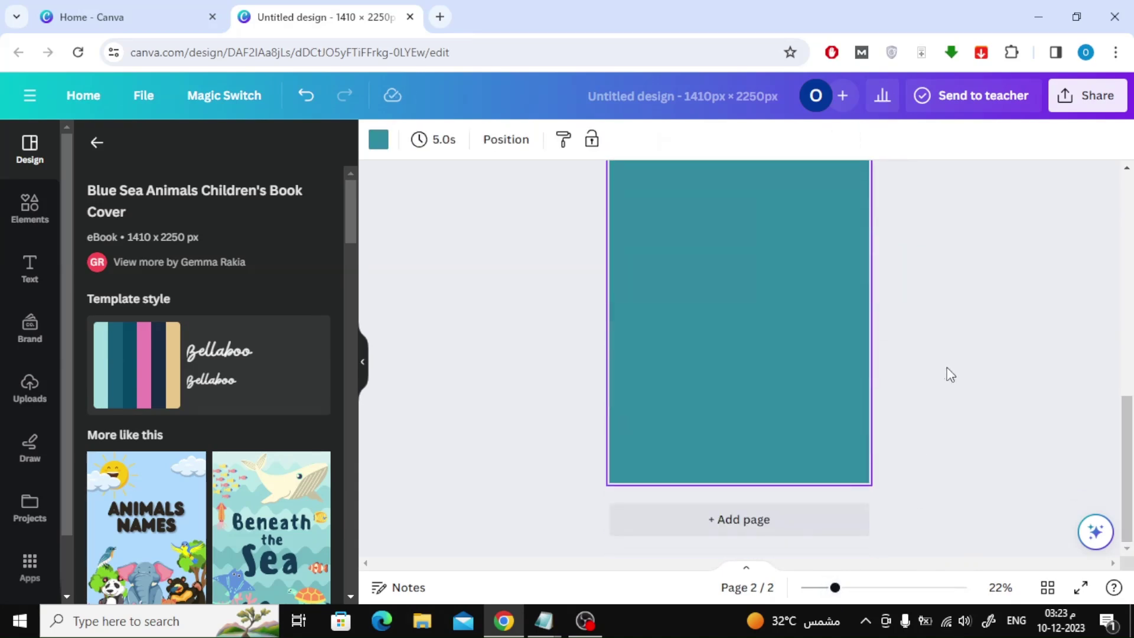
left_click(381, 141)
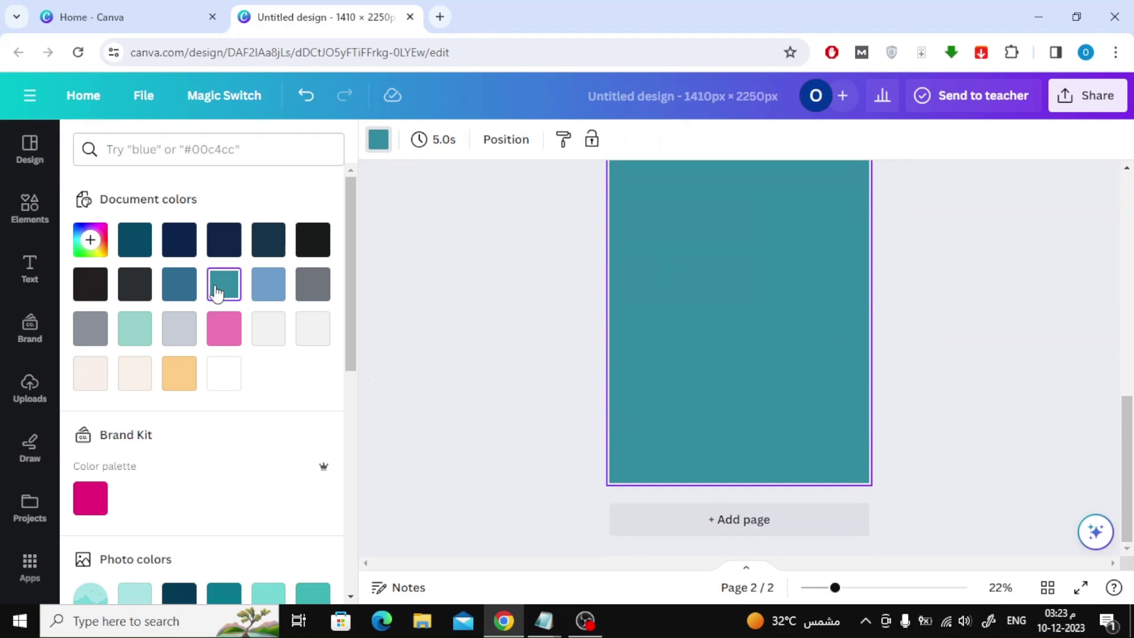
left_click(222, 387)
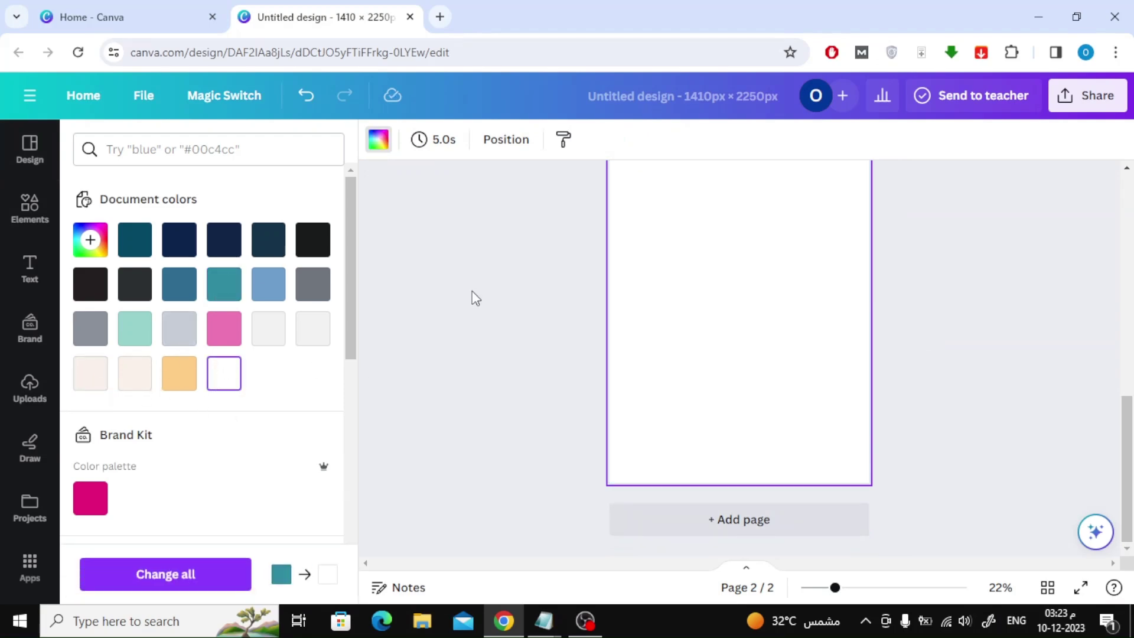
left_click(471, 295)
left_click(30, 210)
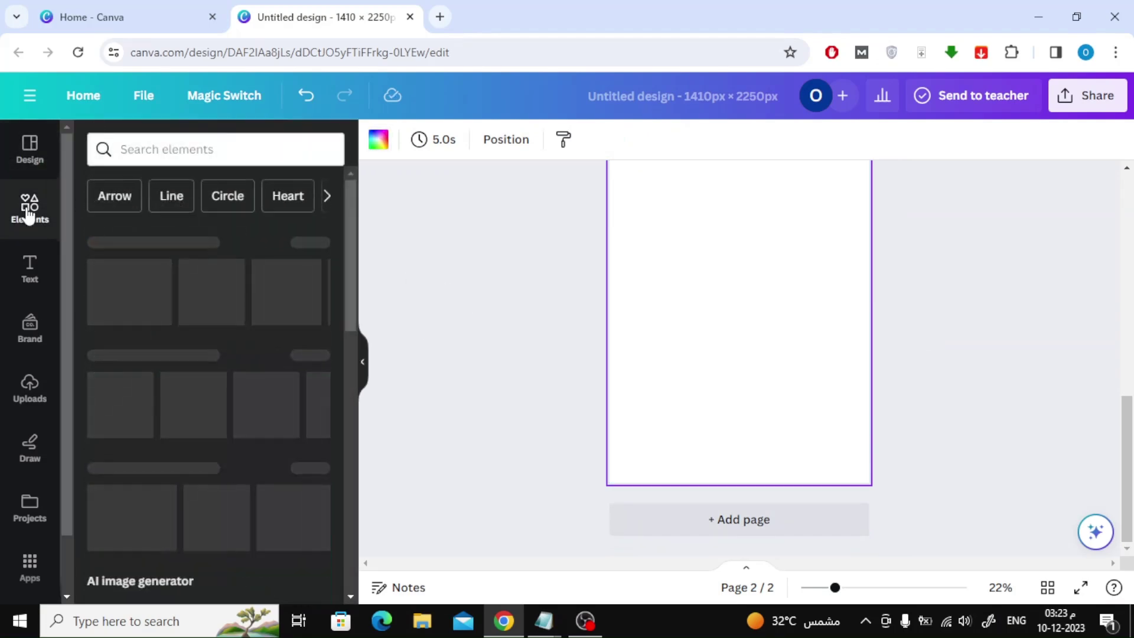
Step: Search Elements for 'Dolphin' and add the blue jumping dolphin graphic to page 2
mouse_move(543, 620)
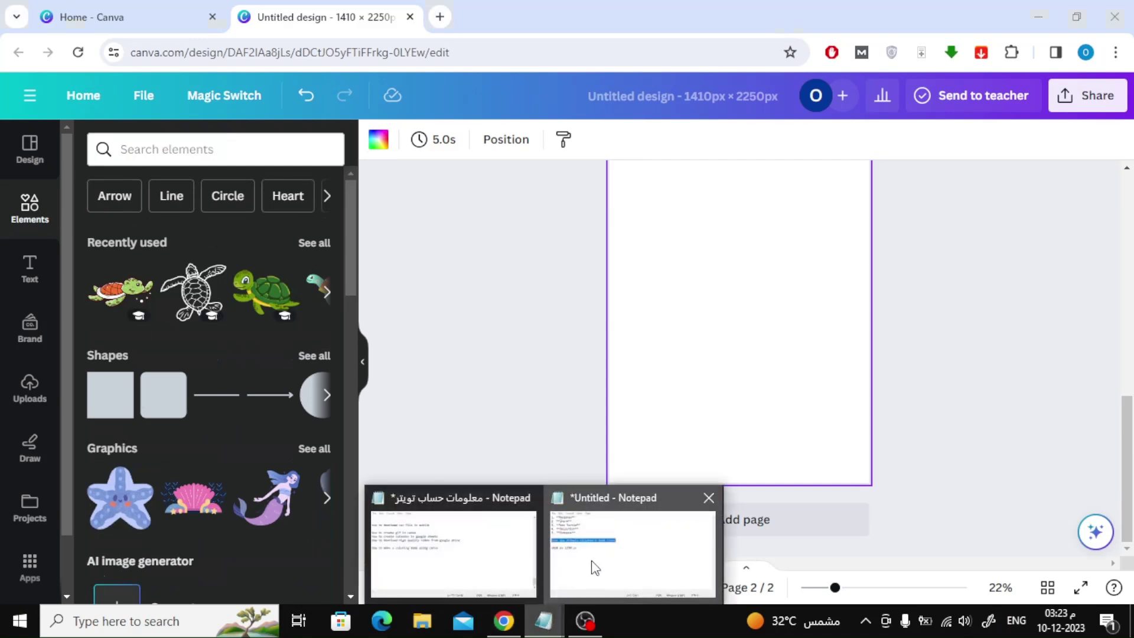
left_click(591, 566)
double_click(316, 301)
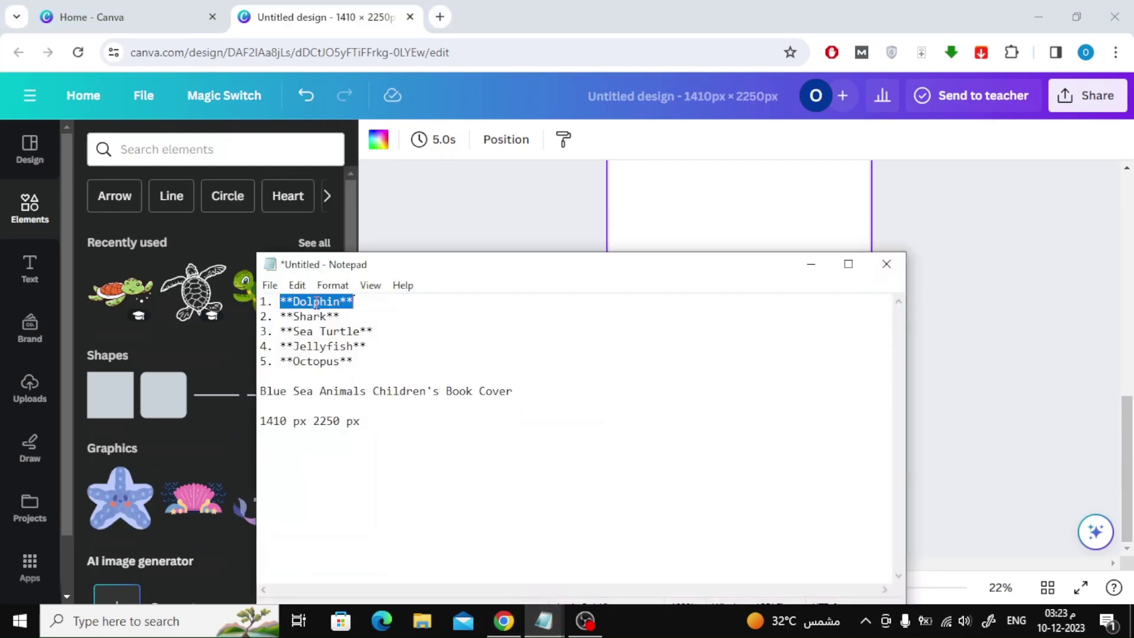
left_click(317, 301)
left_click(227, 150)
key("ctrl+v")
key("Return")
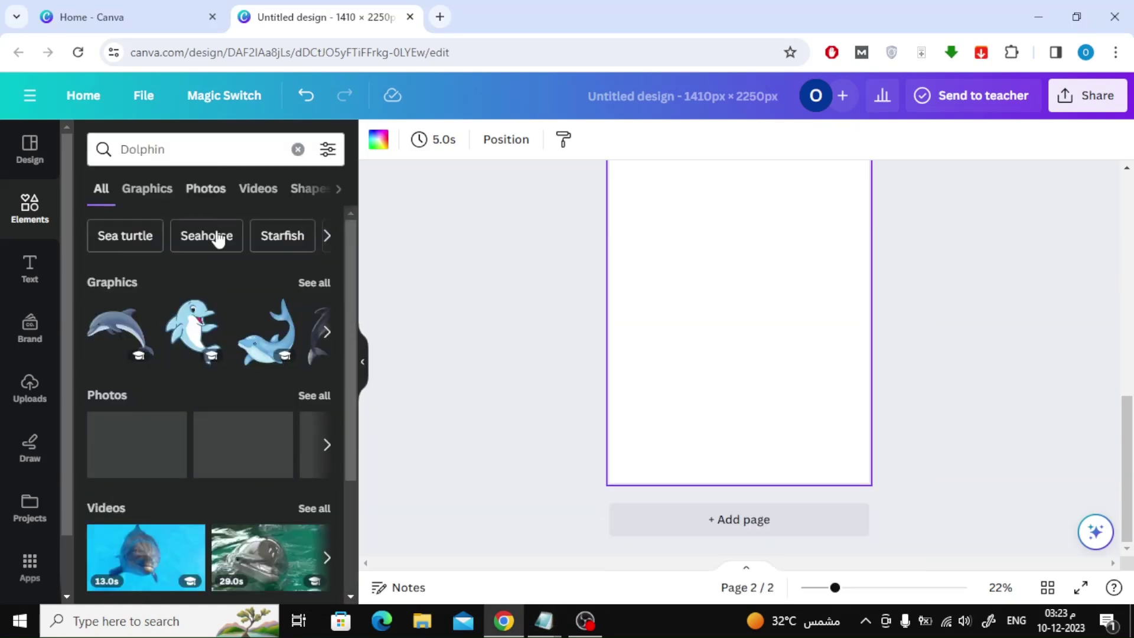
left_click(310, 282)
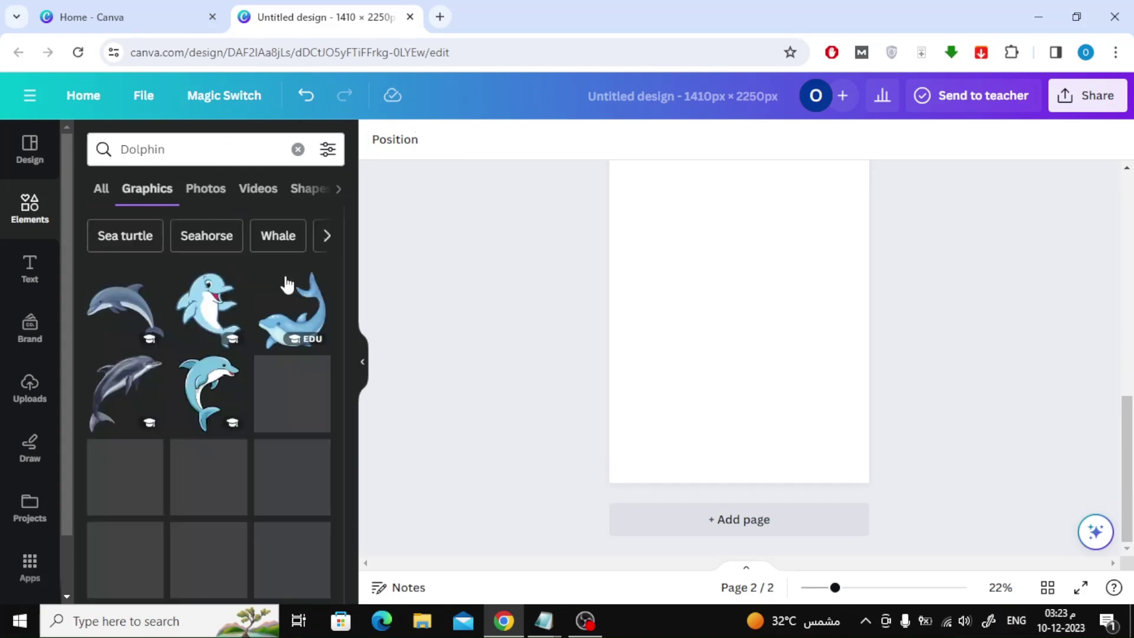
left_click(208, 391)
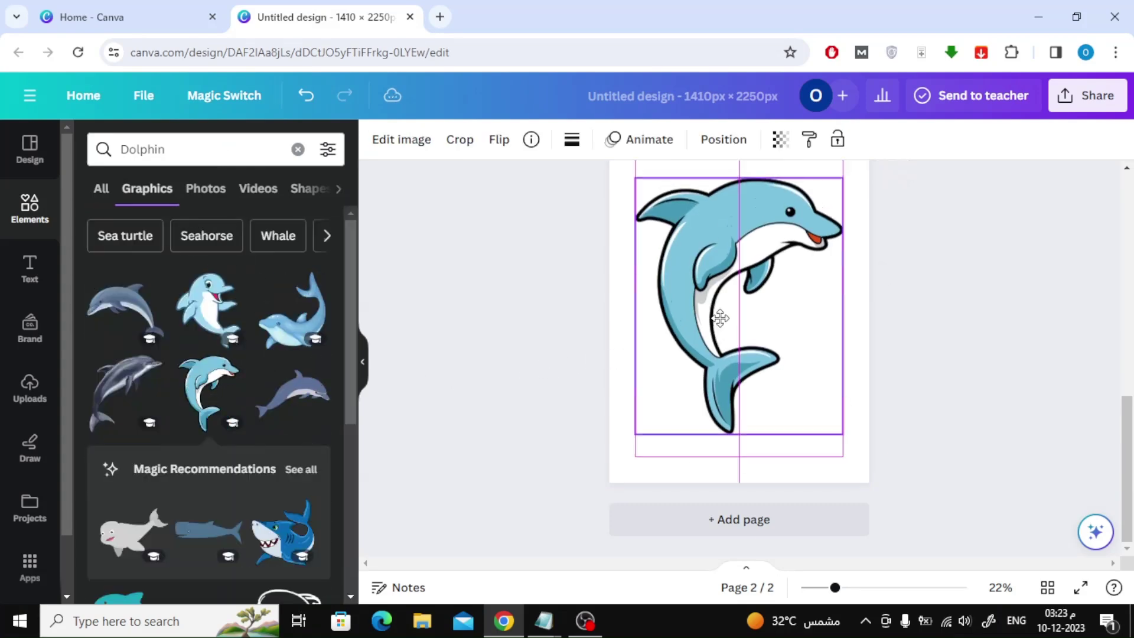
Step: Enlarge the dolphin to about 1,214 × 1,497 px
scroll(926, 327, "up", 3)
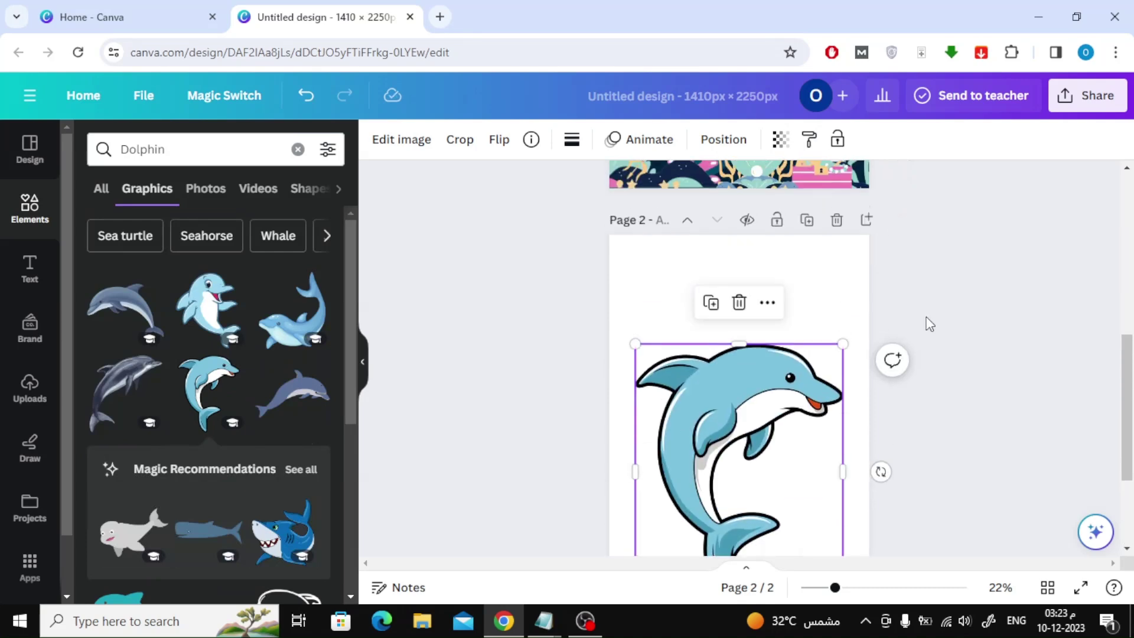
scroll(929, 325, "down", 2)
left_click_drag(842, 261, 851, 253)
scroll(910, 337, "down", 1)
scroll(919, 331, "up", 2)
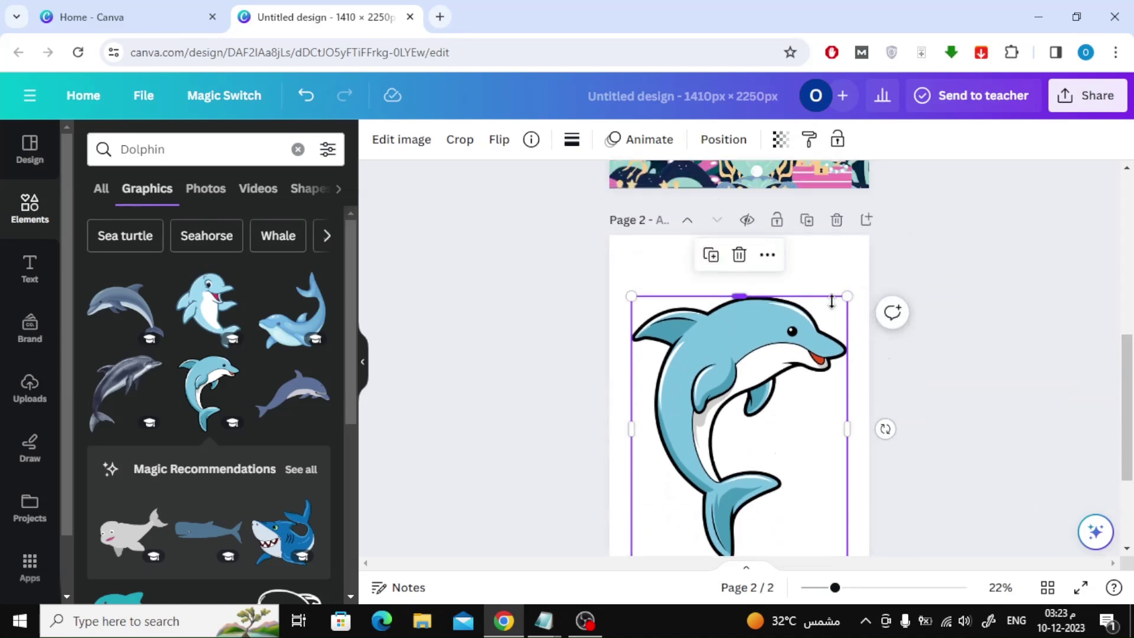
scroll(833, 427, "down", 2)
left_click_drag(847, 479, 851, 489)
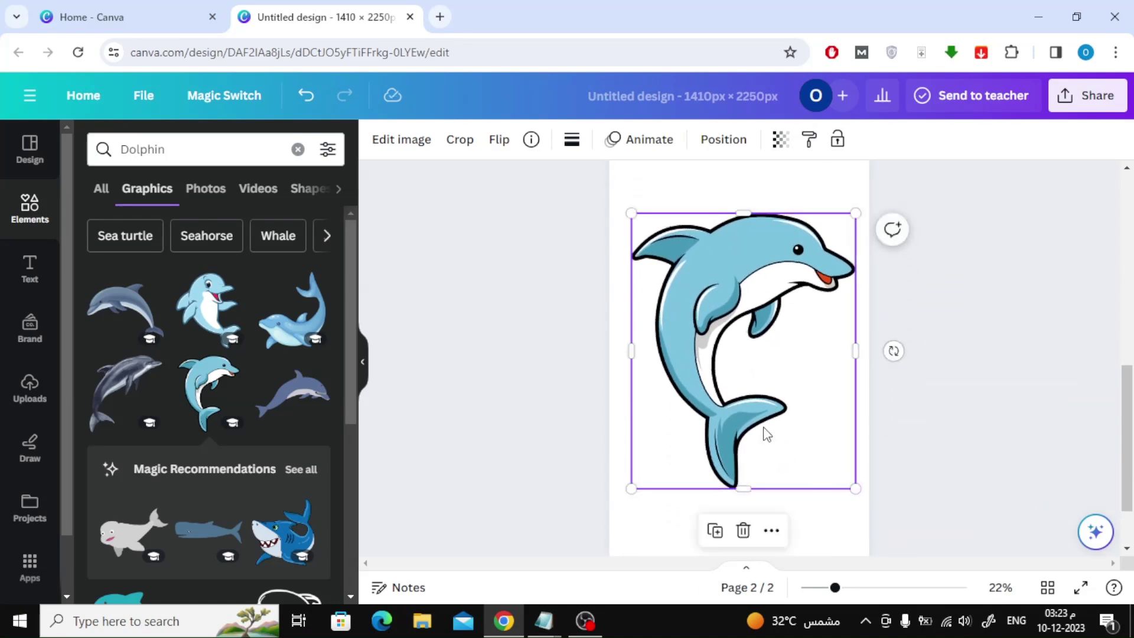
Step: Apply the Photogenic Mono 'Classic' filter to the dolphin
left_click(401, 140)
scroll(203, 329, "down", 4)
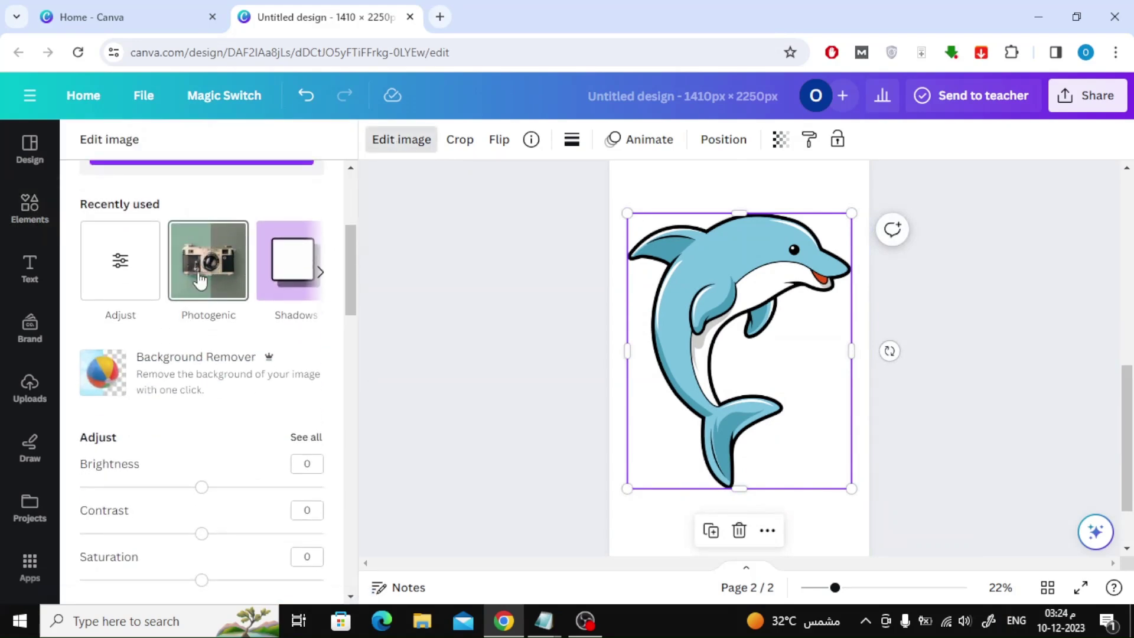
left_click(218, 264)
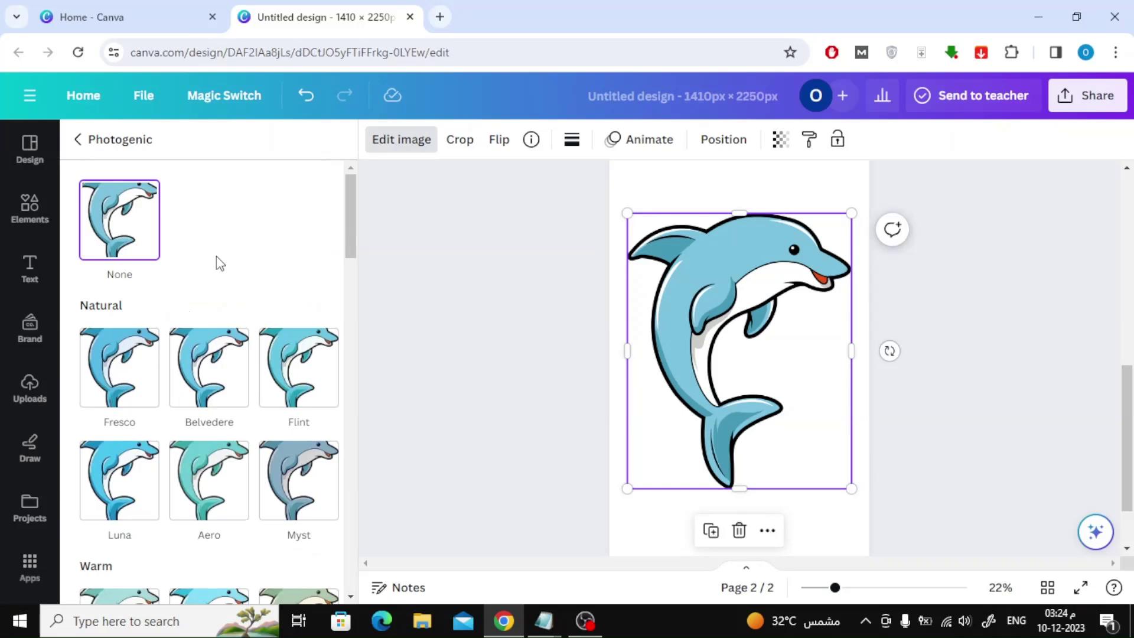
scroll(218, 264, "down", 10)
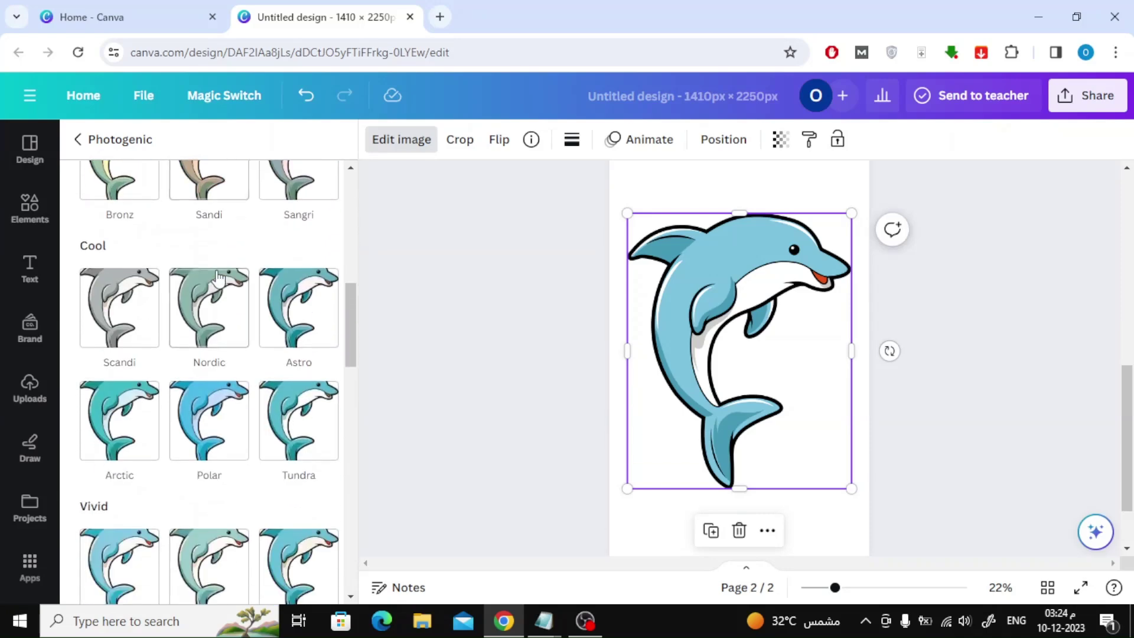
scroll(218, 276, "down", 12)
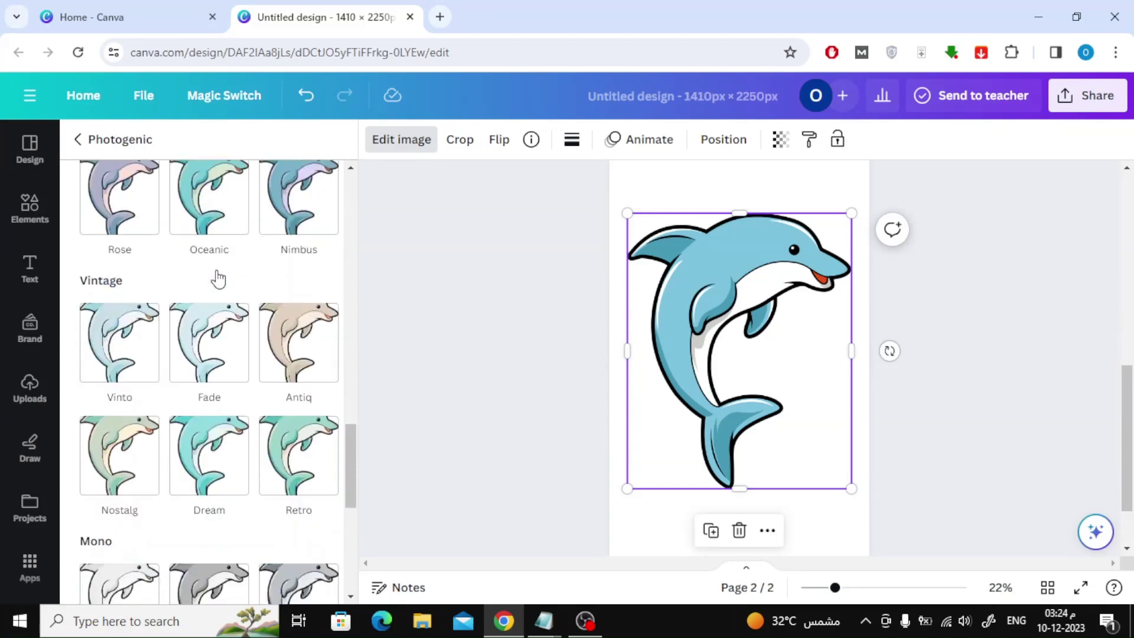
scroll(218, 276, "down", 5)
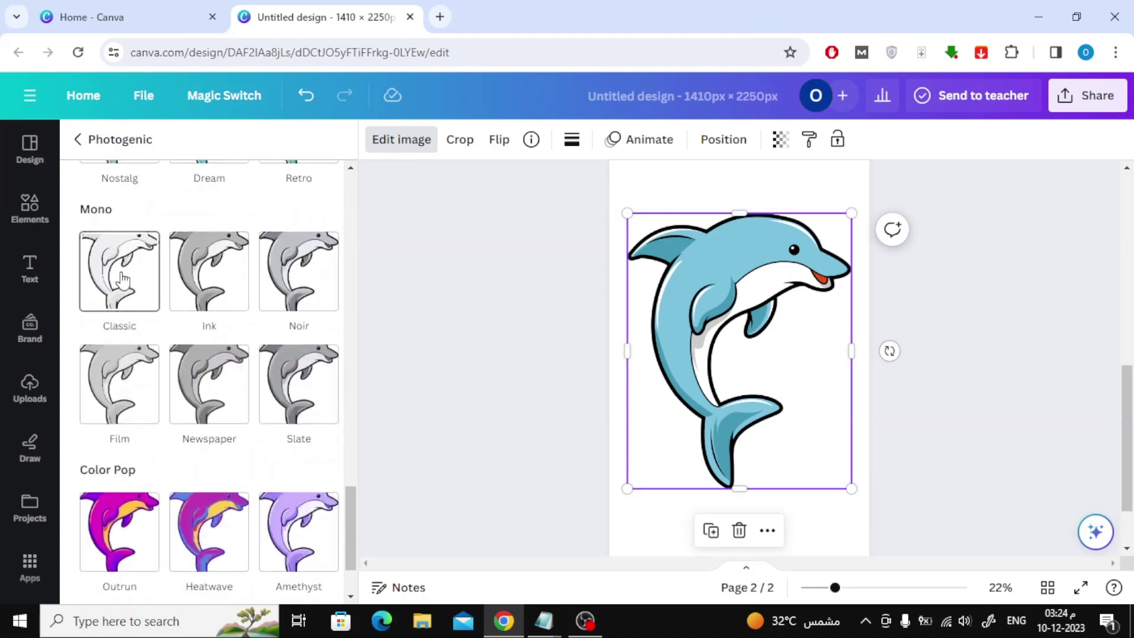
left_click(123, 280)
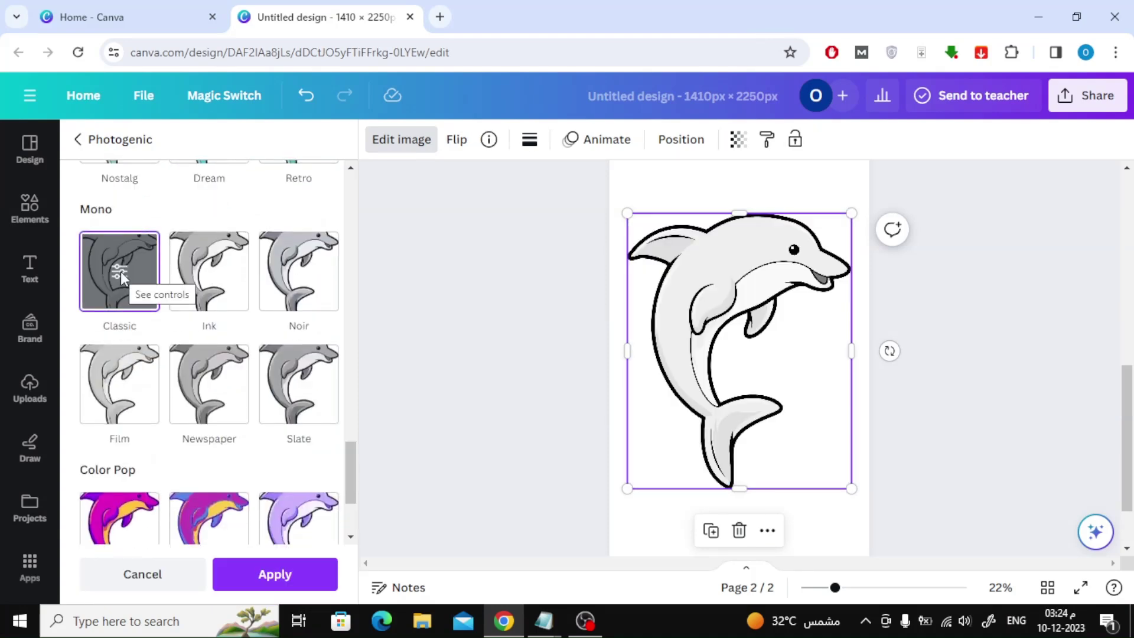
left_click(271, 576)
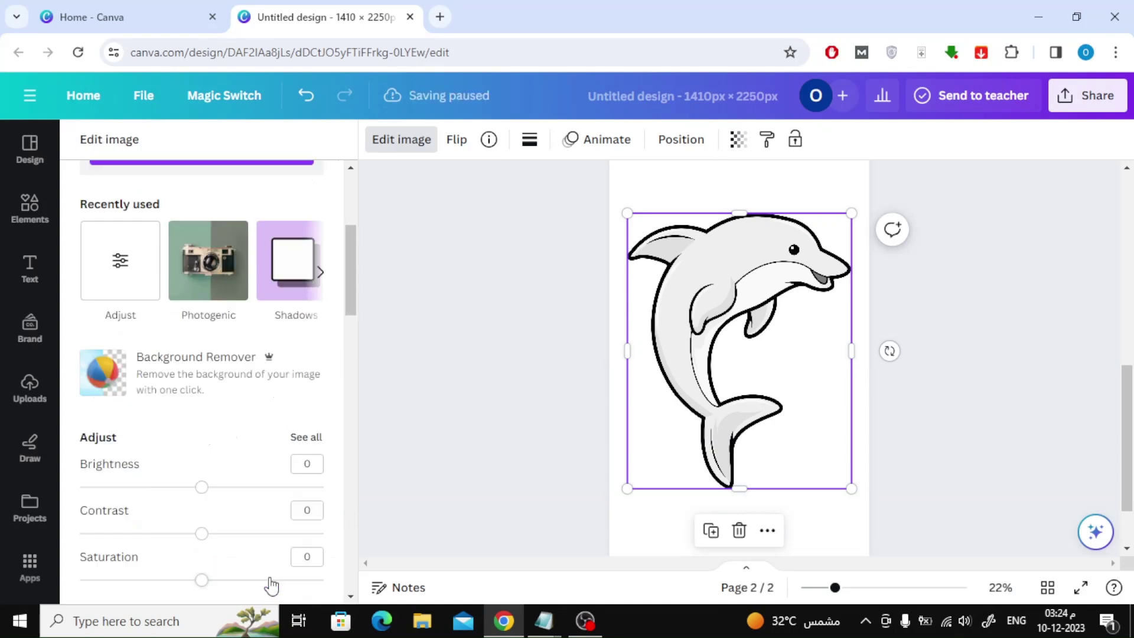
Step: Raise the dolphin's contrast to 100 and deselect it
scroll(222, 426, "down", 1)
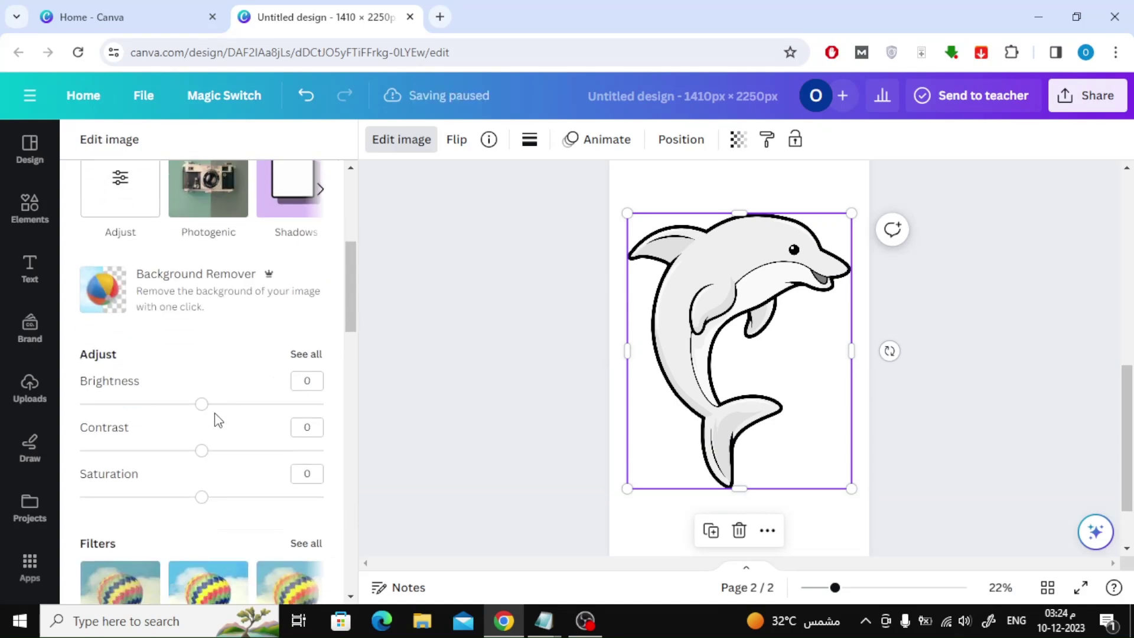
scroll(213, 425, "down", 1)
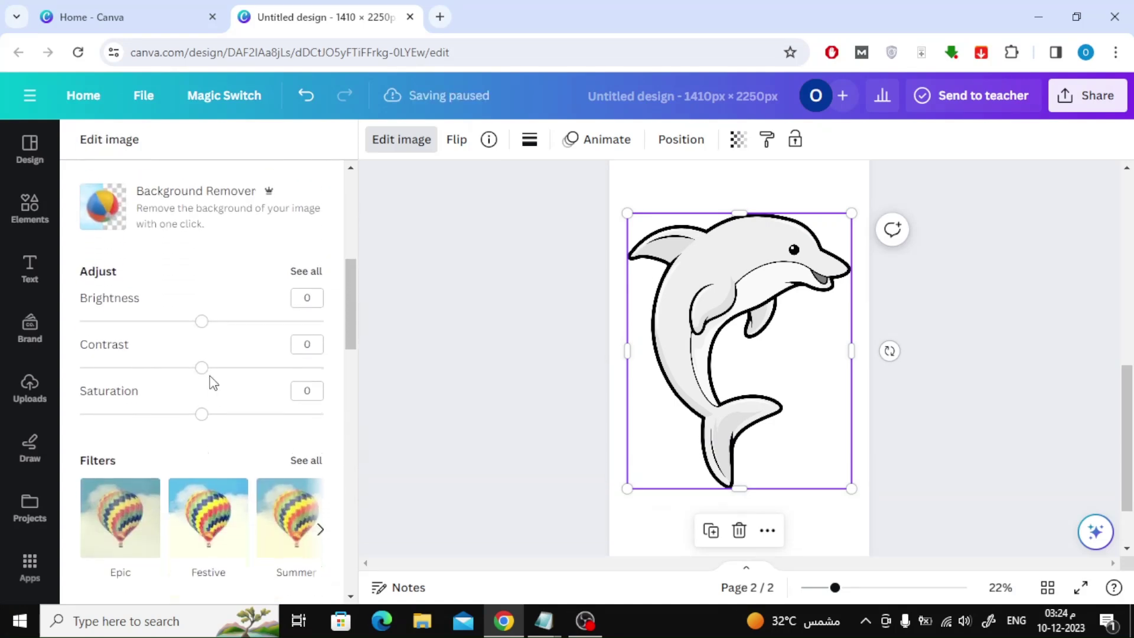
left_click_drag(205, 375, 327, 381)
double_click(287, 375)
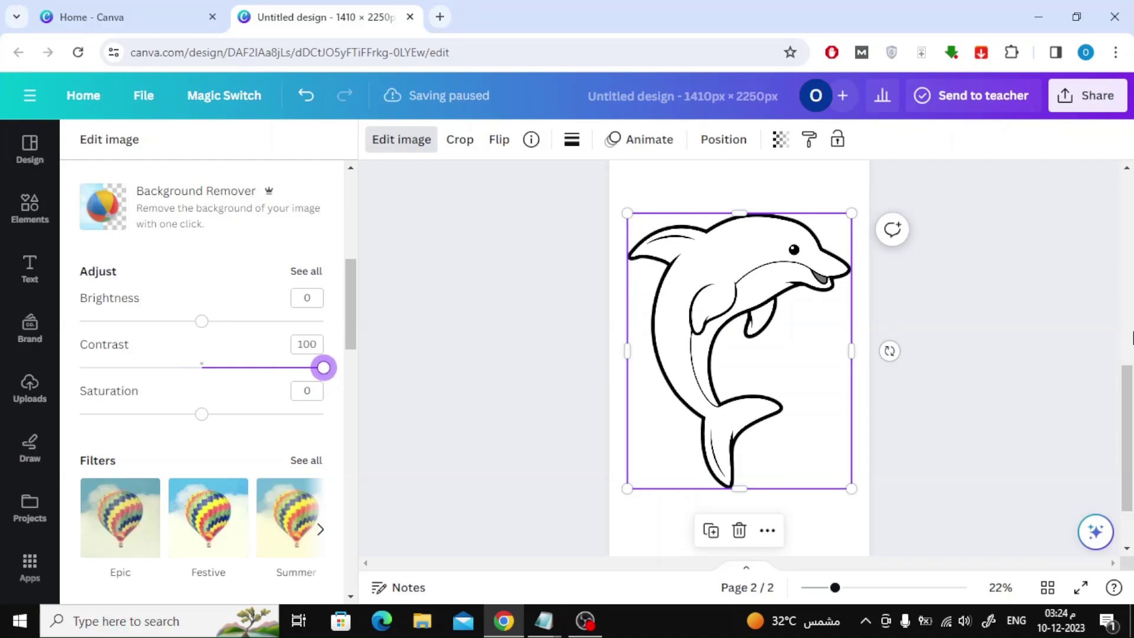
left_click(1038, 269)
Step: Add page 3 and search Elements for 'Shark' copied from the notes
scroll(996, 351, "down", 2)
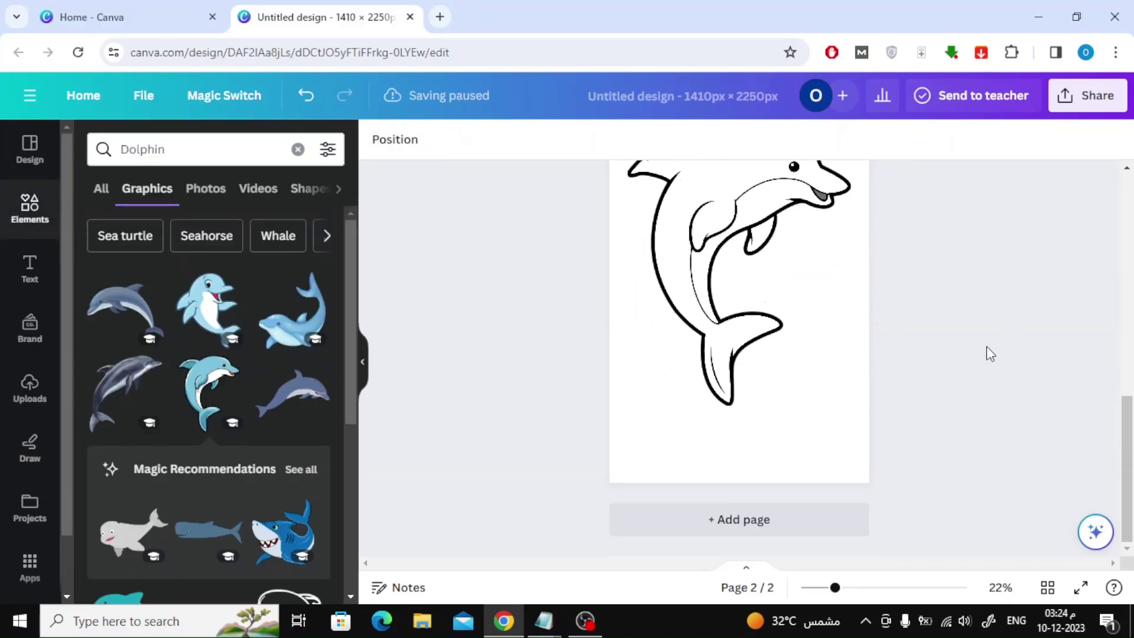
left_click(847, 532)
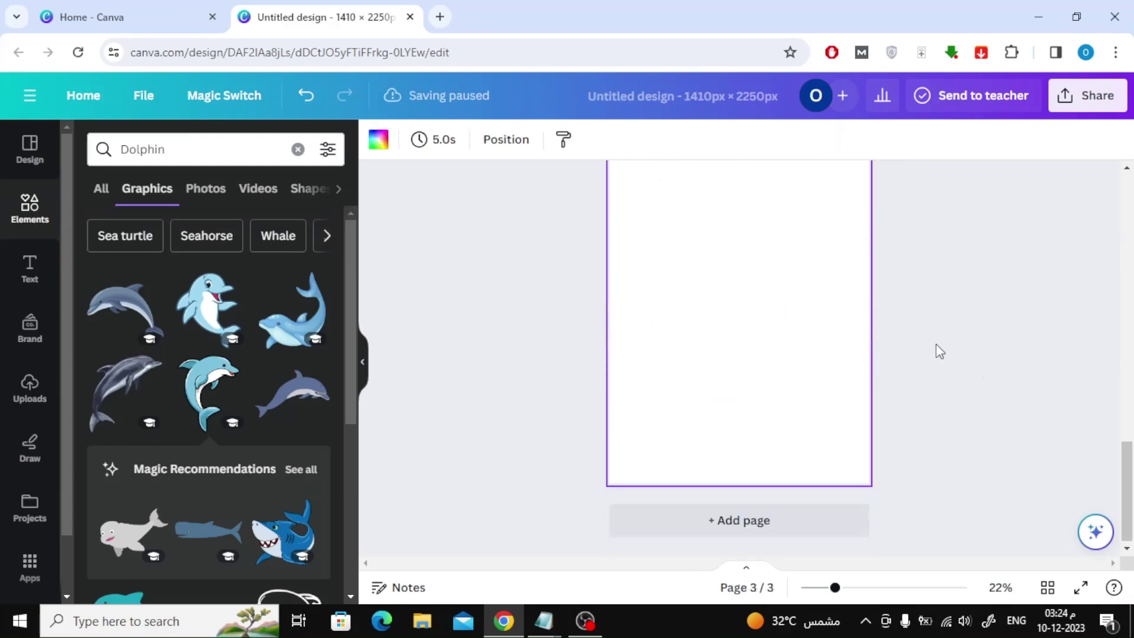
mouse_move(544, 621)
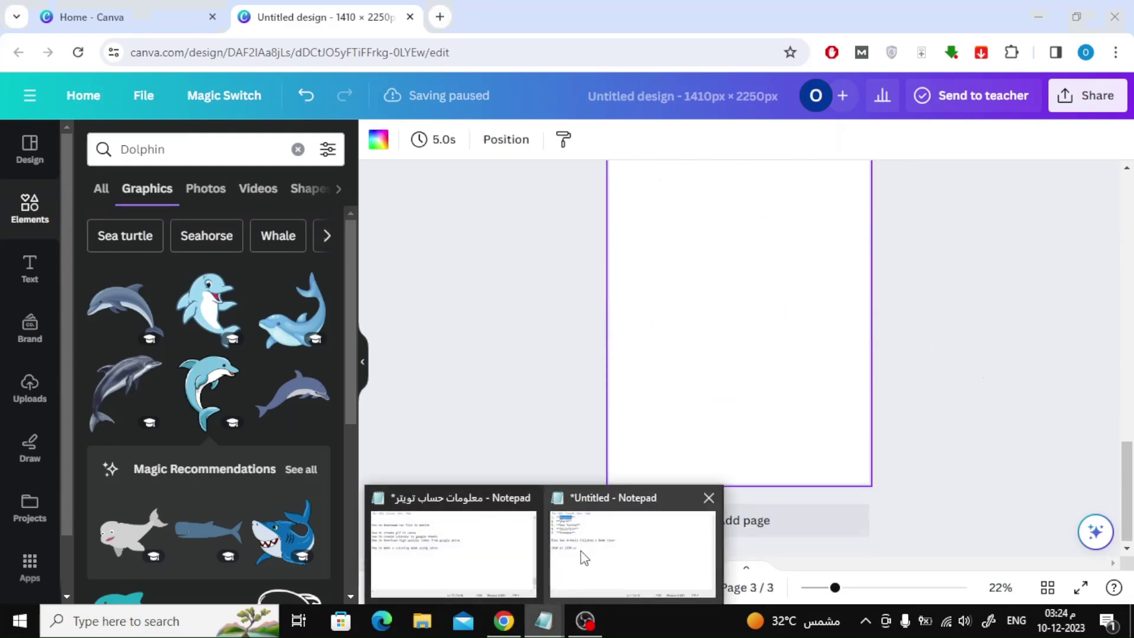
left_click(587, 540)
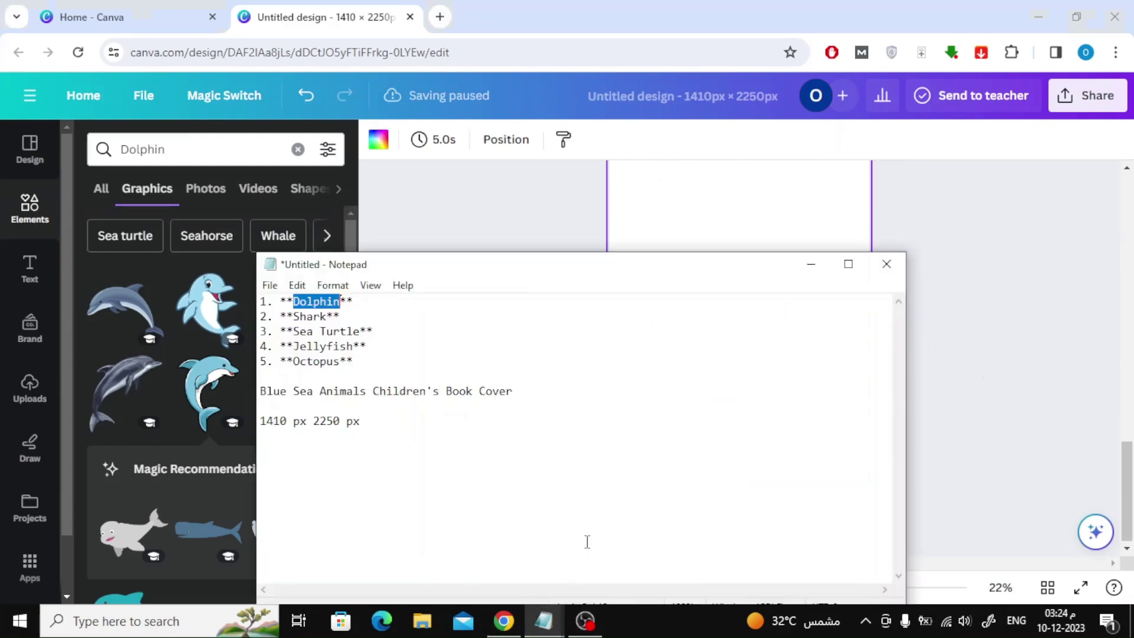
double_click(307, 315)
left_click(300, 316)
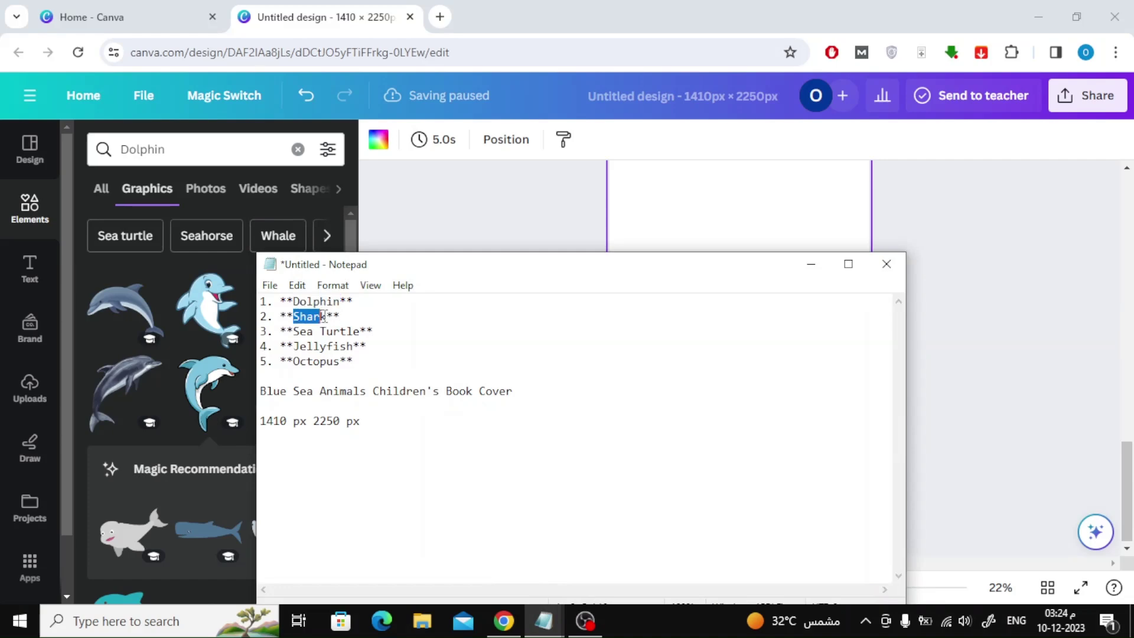
triple_click(211, 150)
key("ctrl+v")
key("Return")
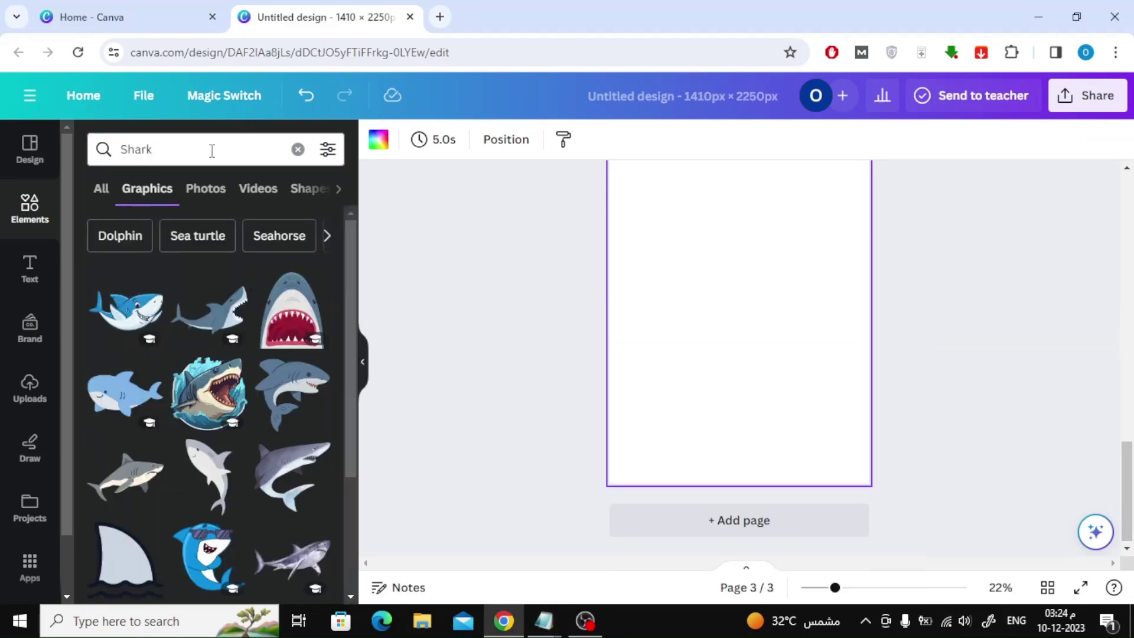
Step: Add the teal cartoon shark graphic to page 3
scroll(250, 301, "down", 8)
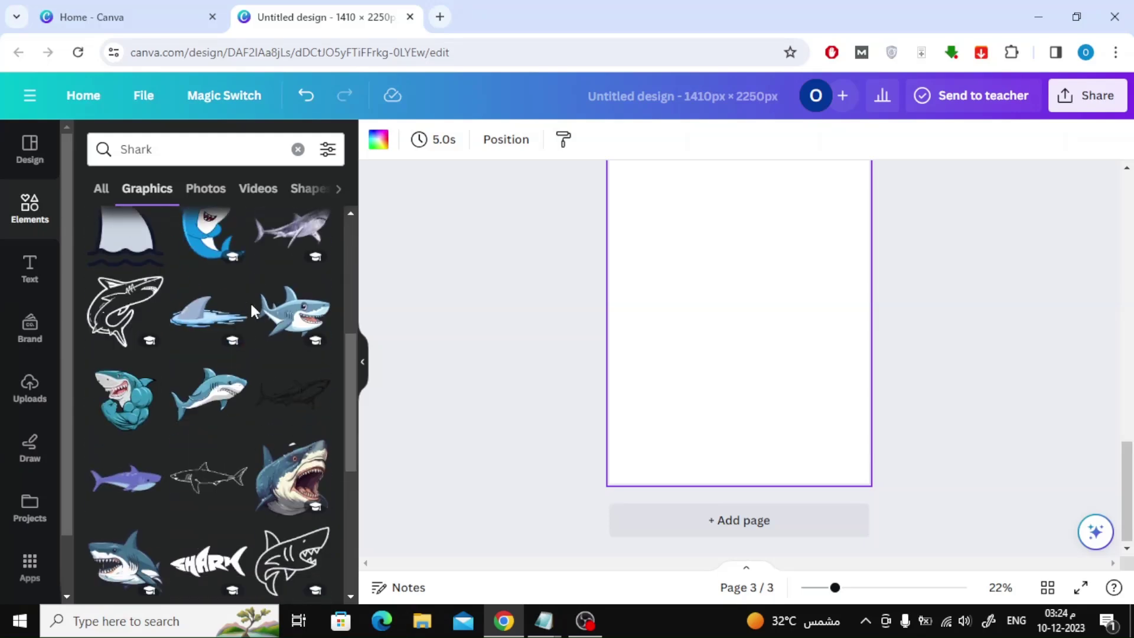
scroll(288, 317, "down", 5)
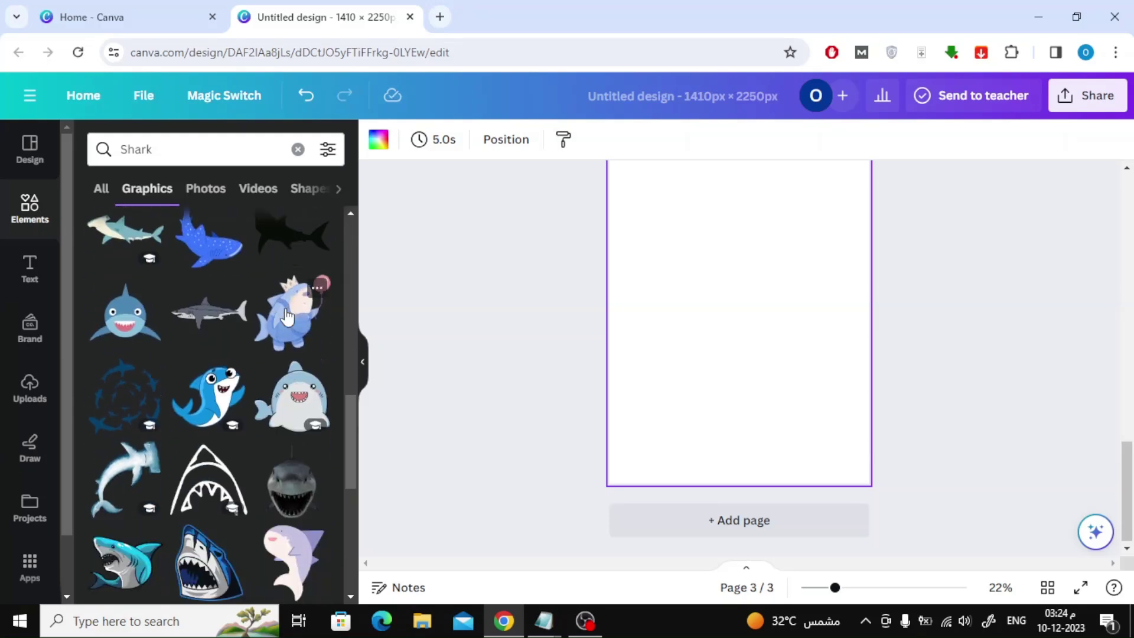
scroll(288, 317, "down", 5)
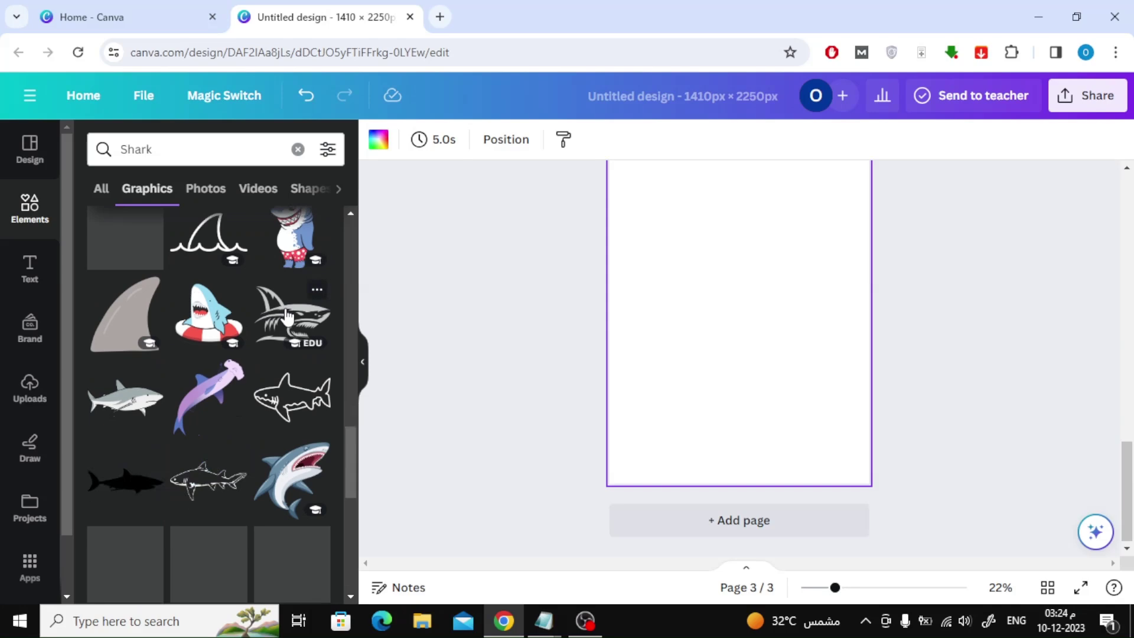
scroll(287, 317, "down", 8)
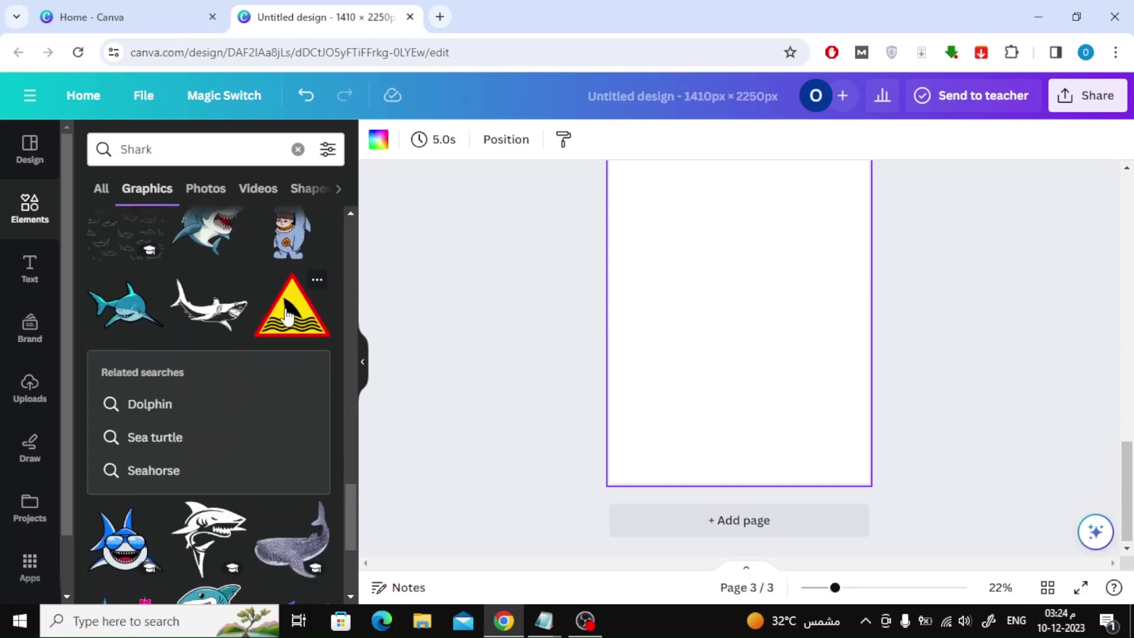
left_click(208, 384)
scroll(777, 354, "up", 2)
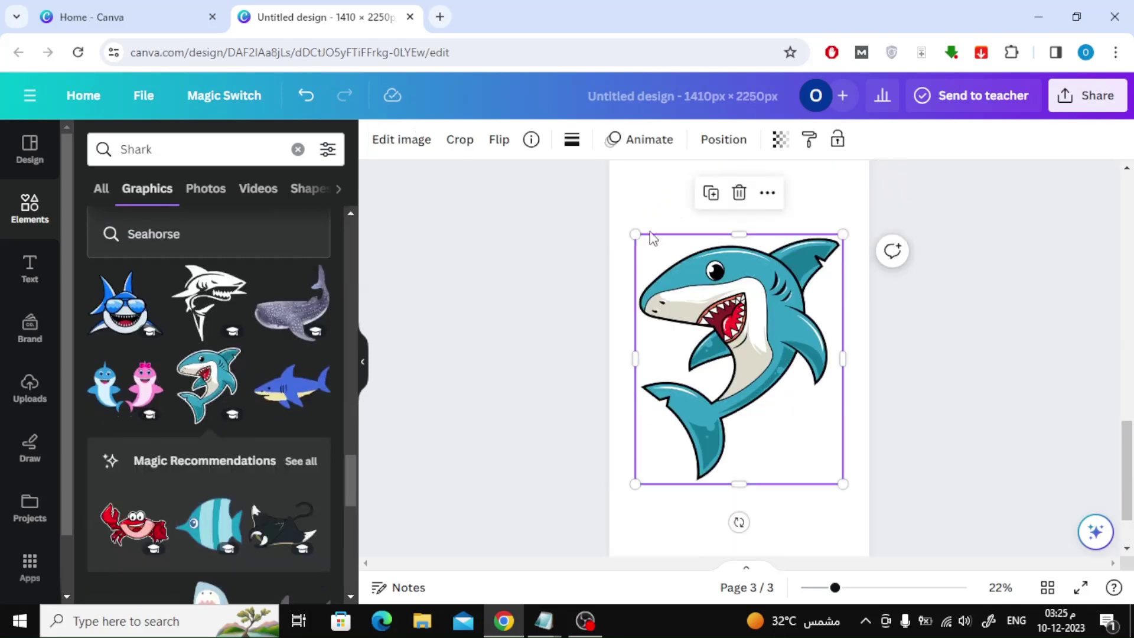
Step: Apply the Photogenic 'Classic' mono filter to the shark and raise its contrast
left_click(388, 139)
left_click(208, 509)
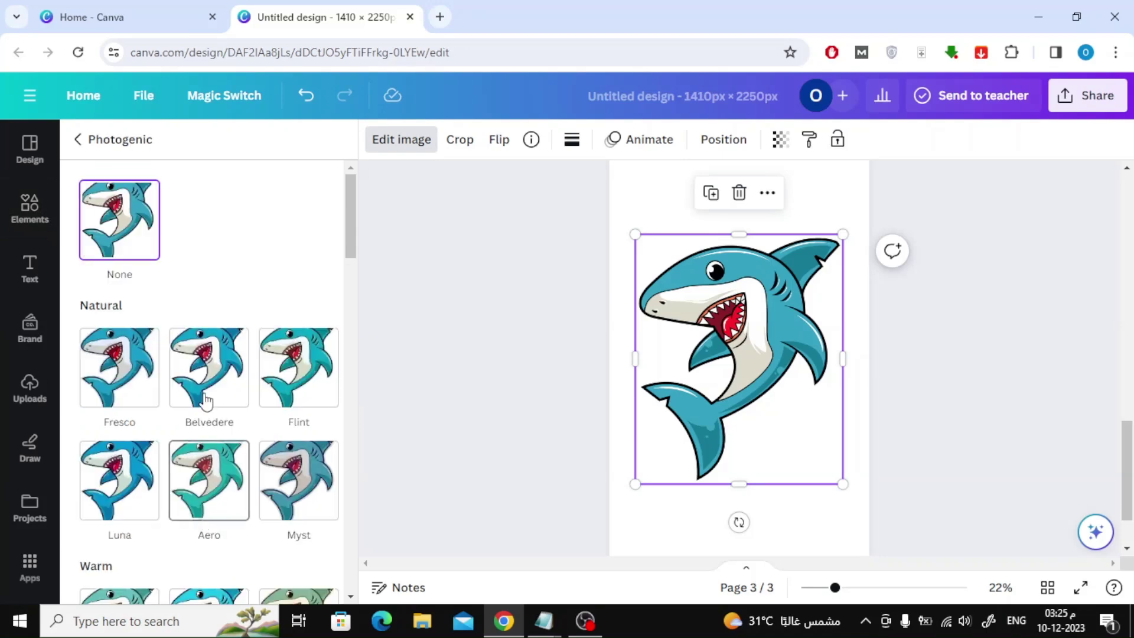
scroll(206, 391, "down", 10)
scroll(205, 391, "down", 5)
left_click(122, 357)
left_click(260, 576)
left_click_drag(201, 534, 263, 533)
scroll(254, 508, "down", 2)
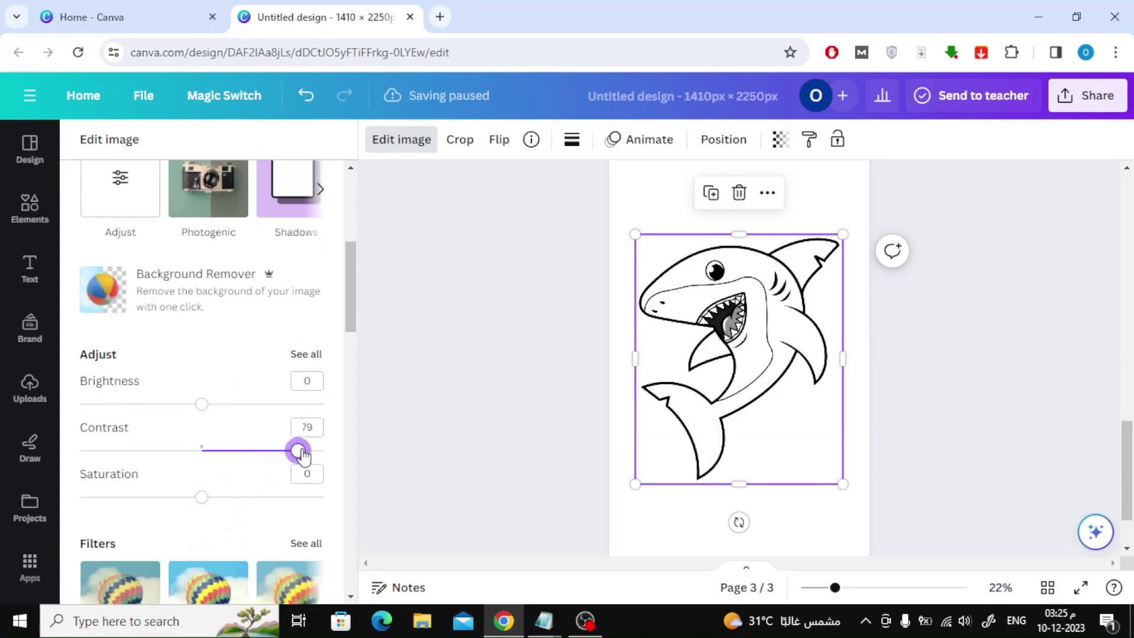
left_click(491, 357)
scroll(916, 352, "up", 5)
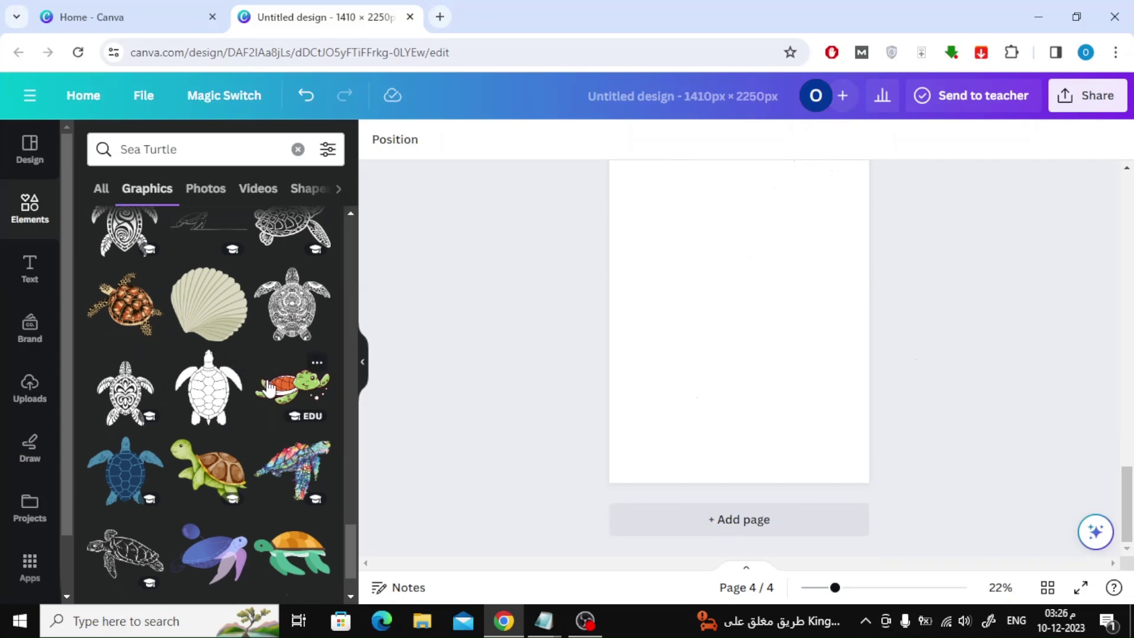
Step: Add the cartoon sea turtle to page 4, enlarged and centred
left_click(268, 388)
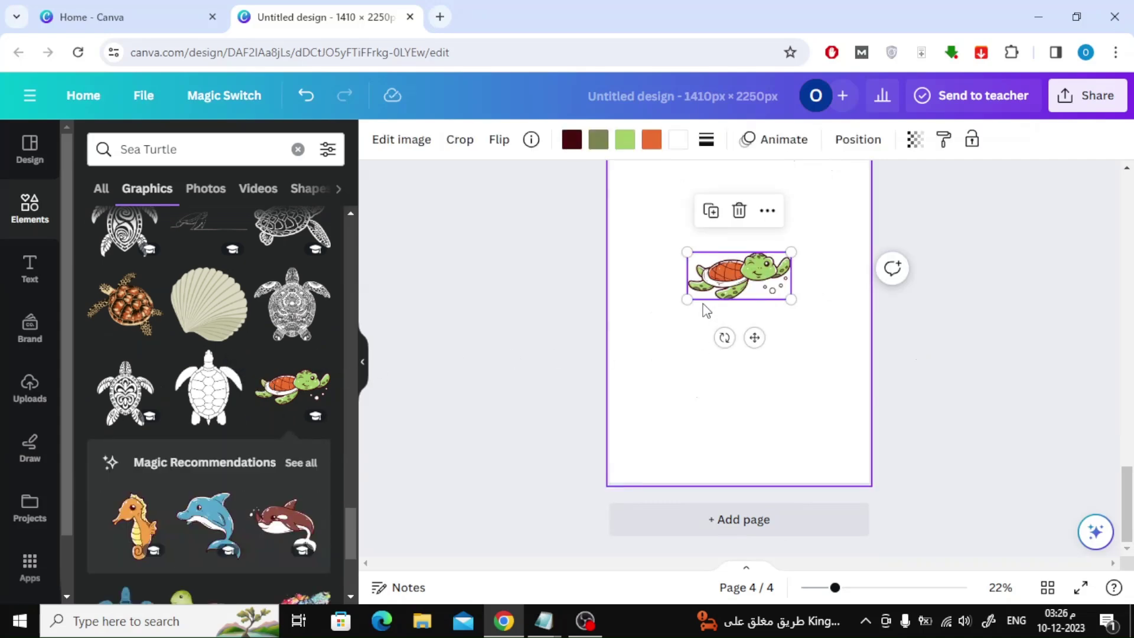
left_click_drag(687, 300, 582, 351)
left_click_drag(687, 327, 738, 332)
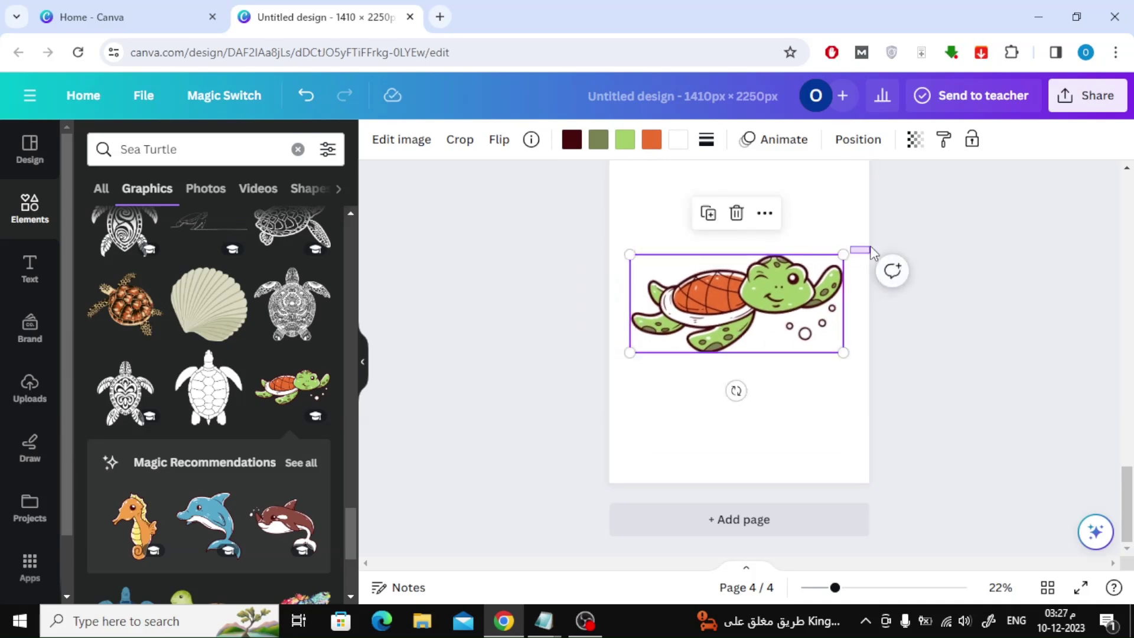
left_click(764, 279)
left_click_drag(841, 255, 854, 249)
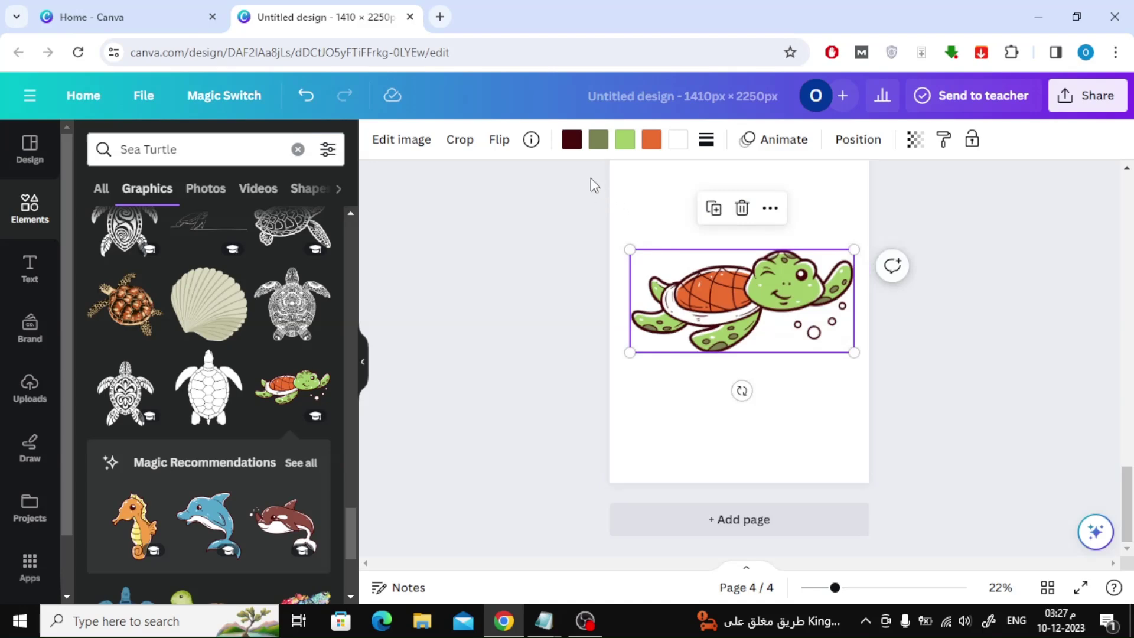
Step: Change the turtle's olive-green, light green and orange colours to white
left_click(598, 140)
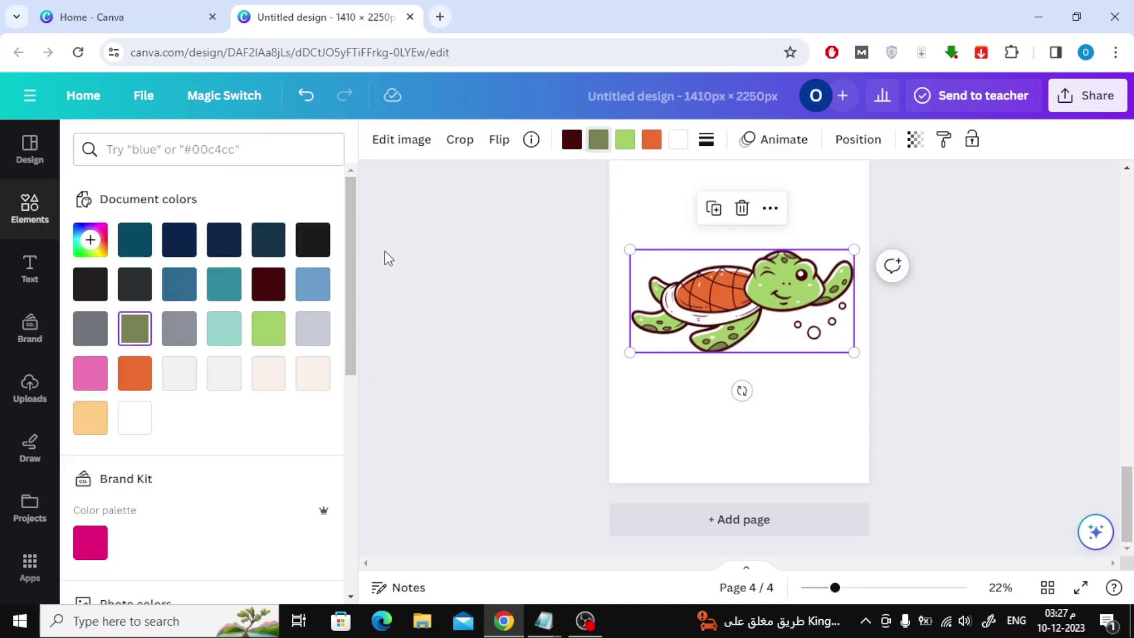
left_click(135, 431)
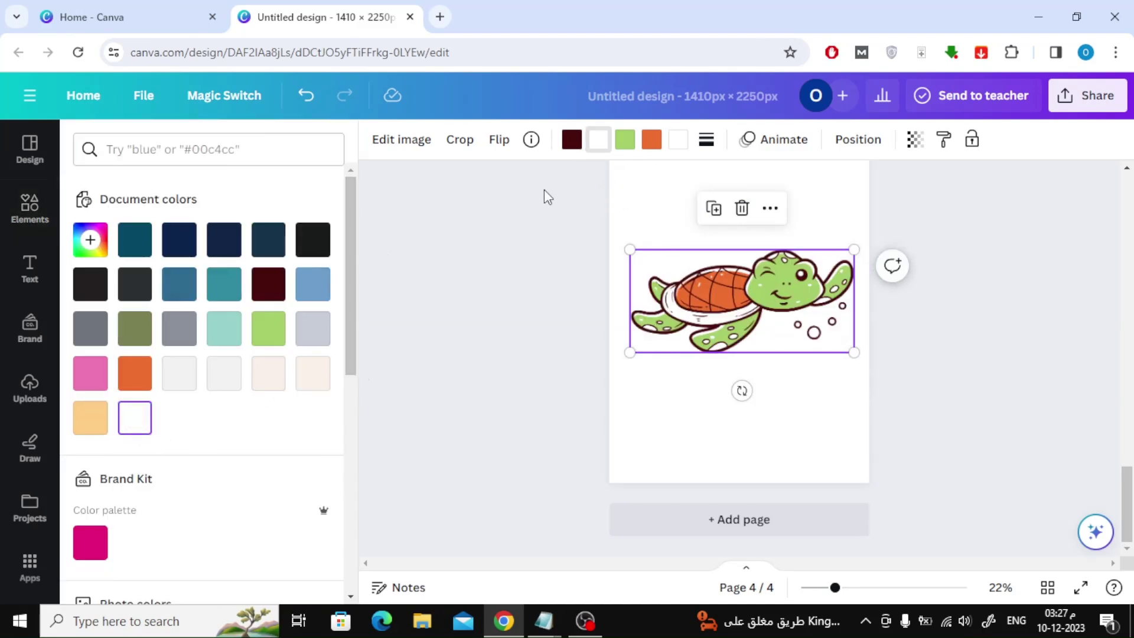
left_click(624, 143)
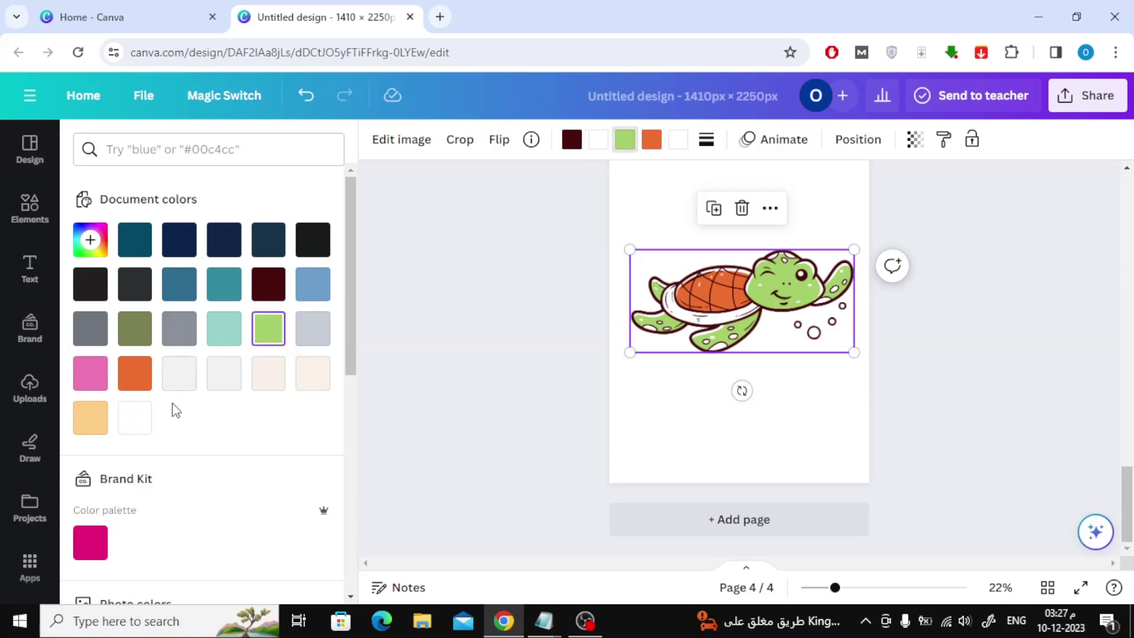
left_click(135, 417)
left_click(652, 142)
left_click(135, 417)
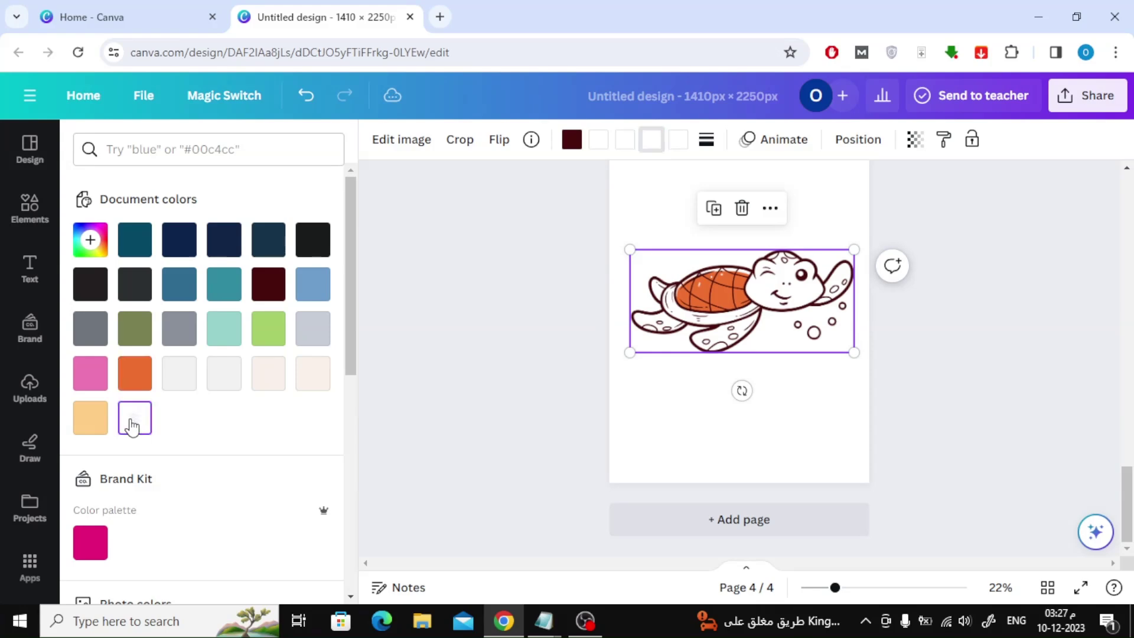
left_click(531, 285)
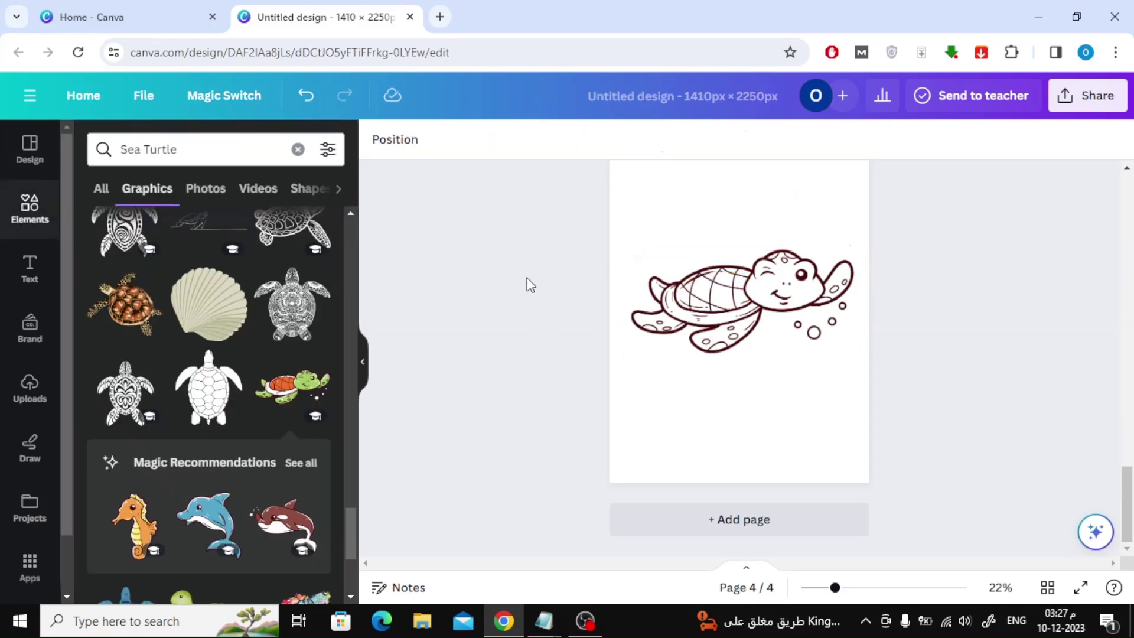
Step: Add page 5 with an enlarged seahorse graphic from Magic Recommendations
left_click(680, 519)
left_click(302, 464)
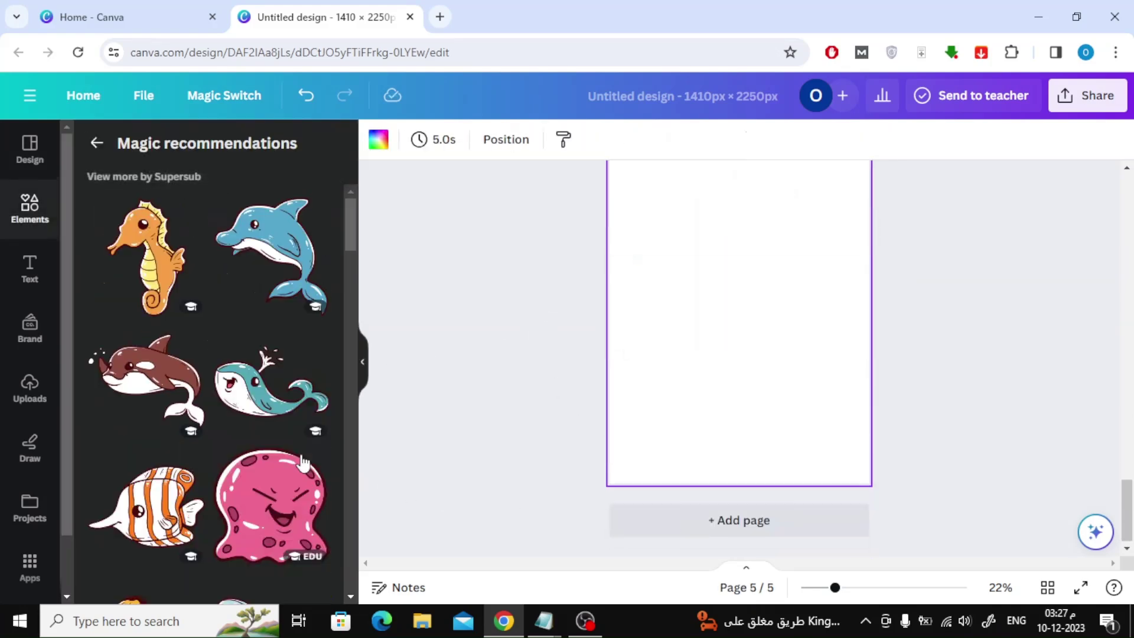
left_click(148, 254)
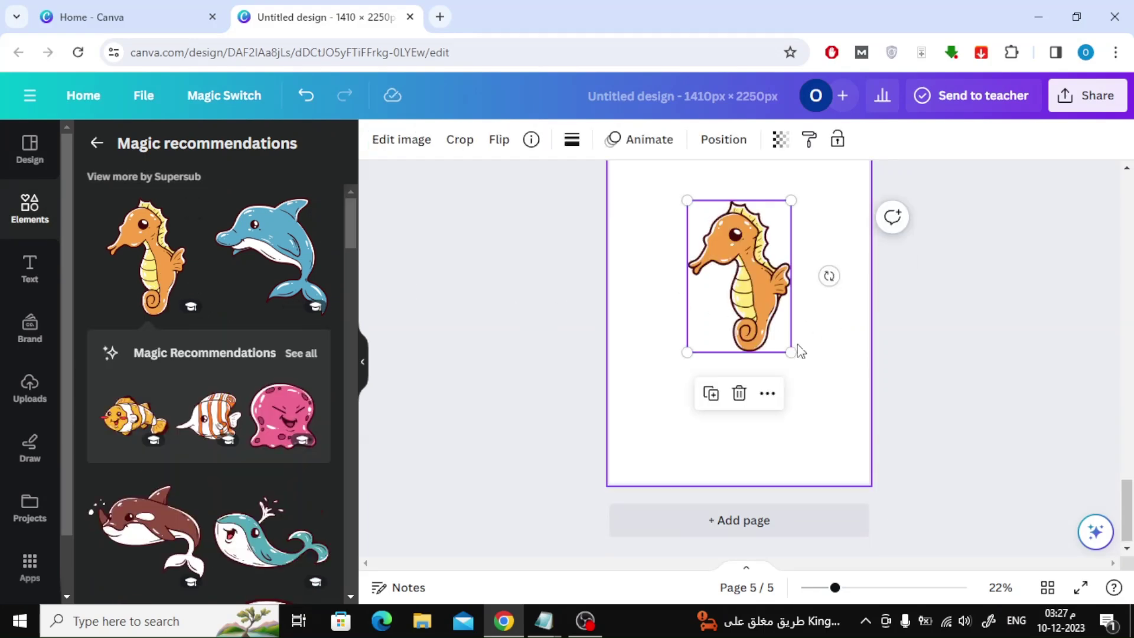
left_click_drag(687, 353, 623, 445)
left_click_drag(680, 414, 713, 379)
scroll(768, 366, "up", 3)
scroll(748, 375, "down", 2)
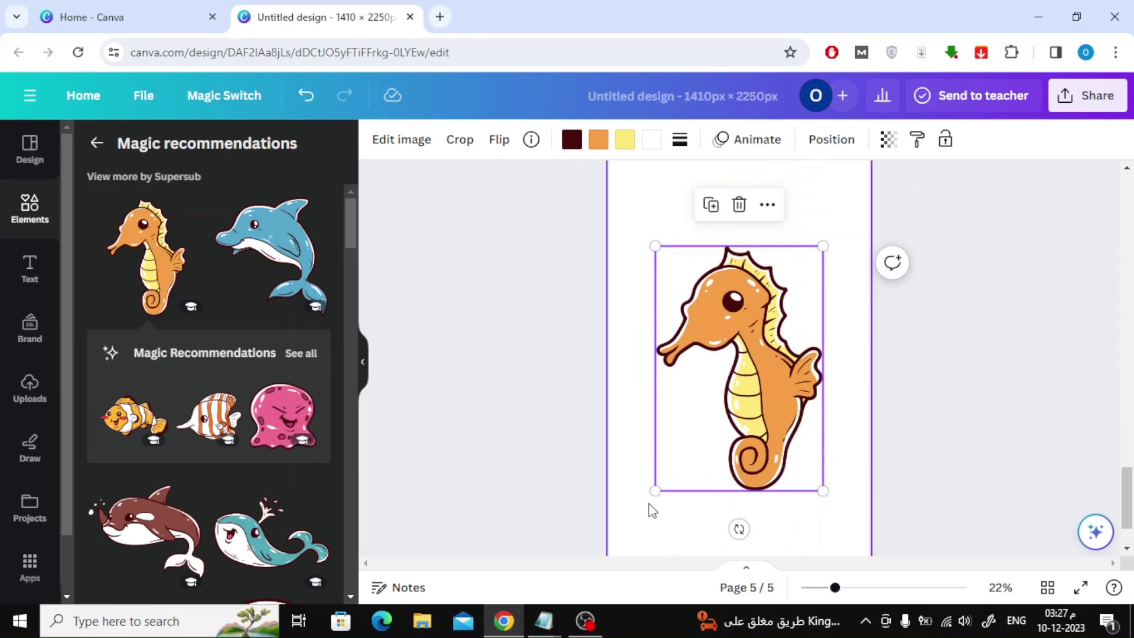
left_click_drag(654, 489, 753, 404)
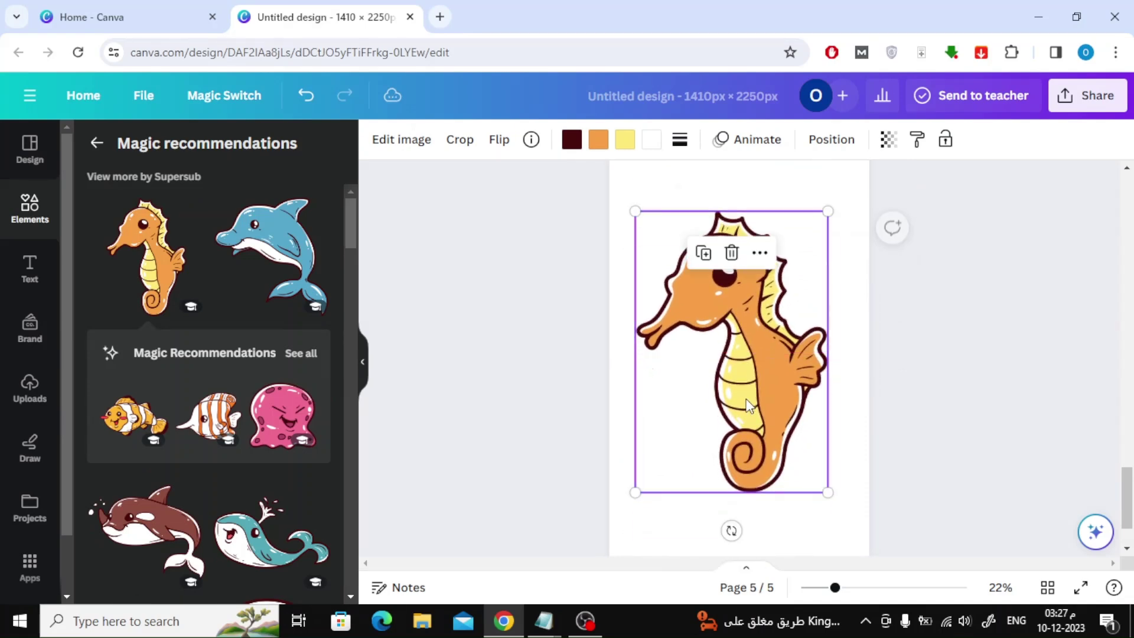
Step: Change the seahorse's orange and yellow fills to white
left_click(598, 141)
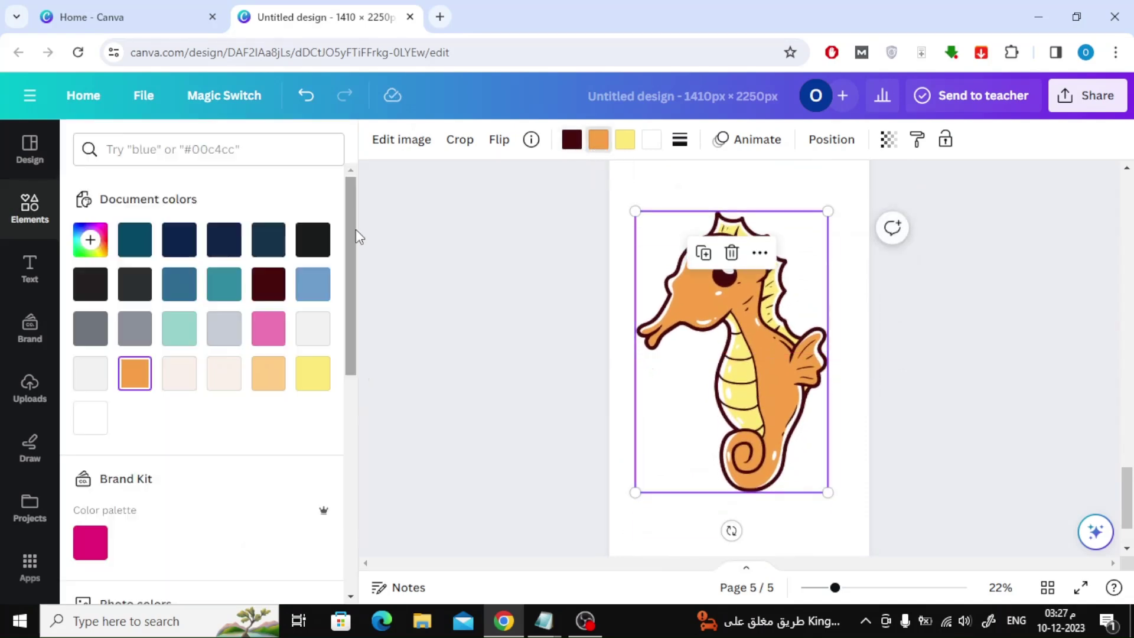
left_click(91, 417)
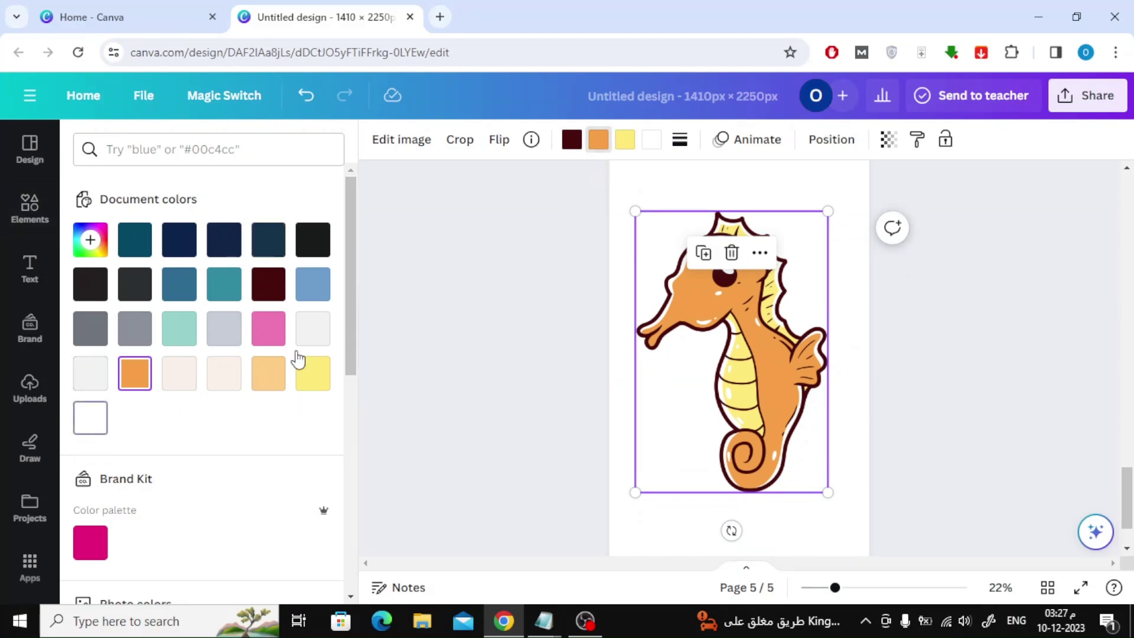
left_click(625, 142)
left_click(91, 424)
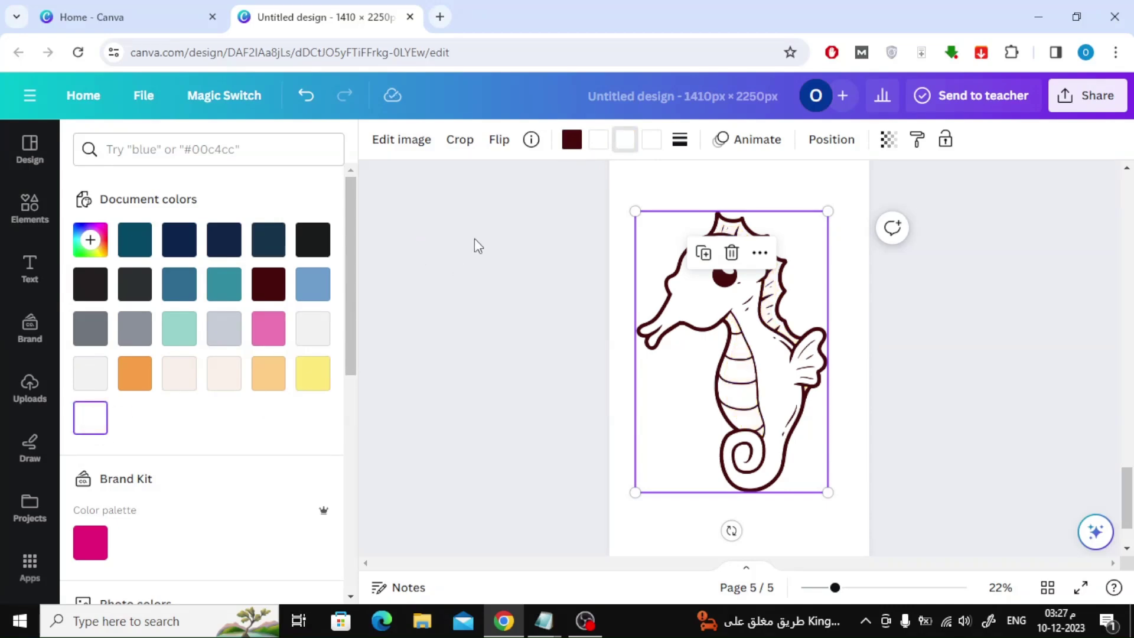
left_click(625, 139)
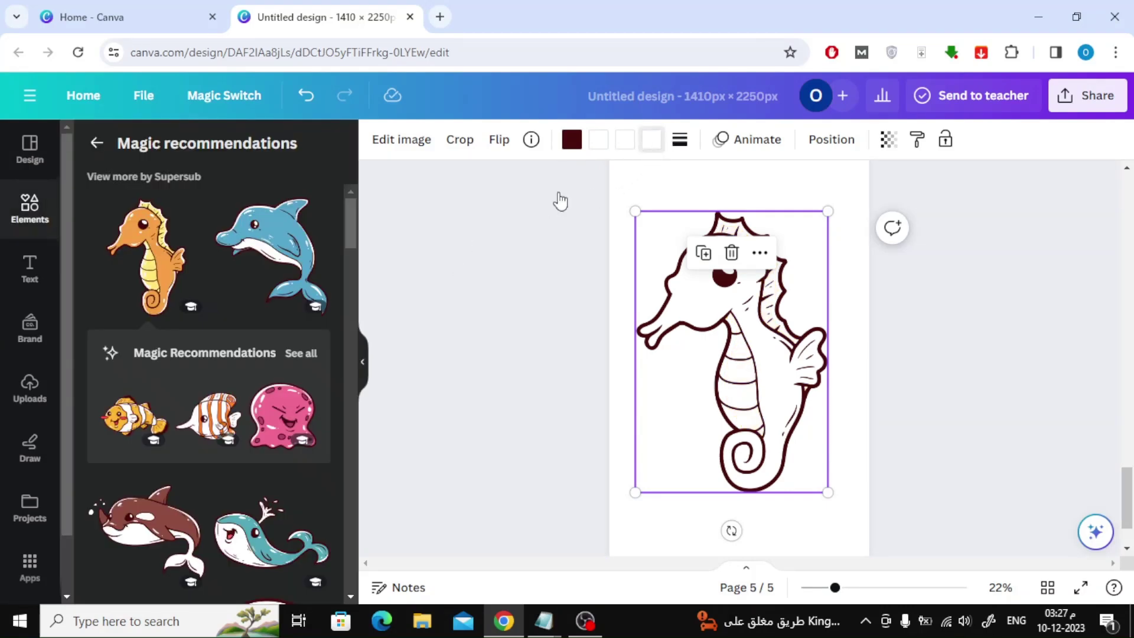
left_click(651, 140)
scroll(916, 380, "down", 3)
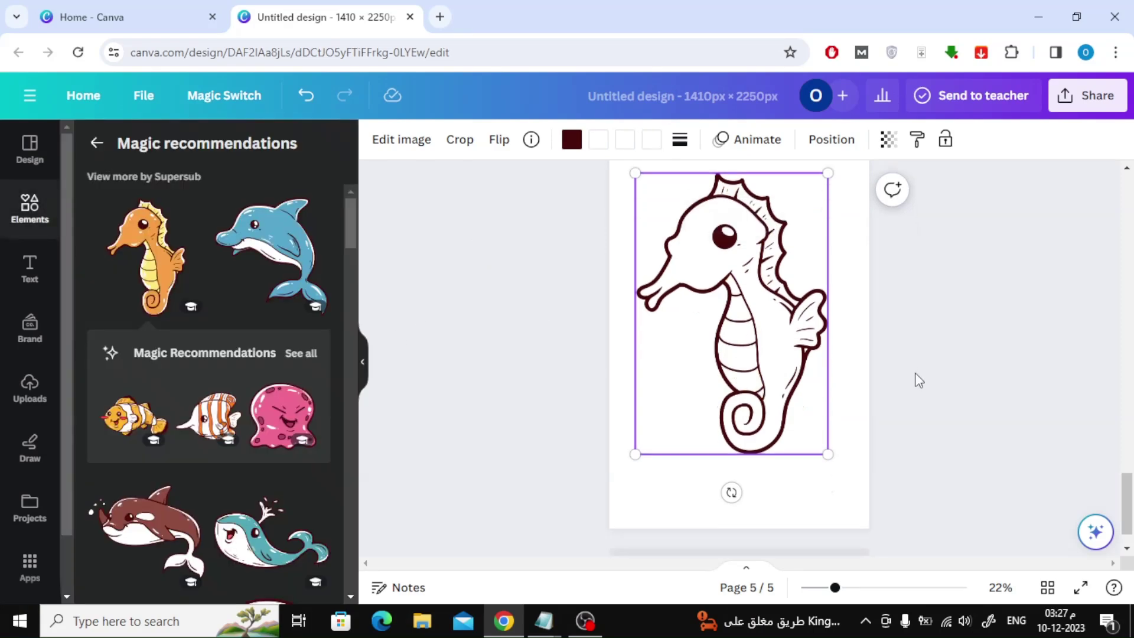
Step: Add page 6, try then delete a striped fish, and place a clownfish instead
left_click(691, 520)
scroll(207, 354, "down", 3)
left_click(155, 311)
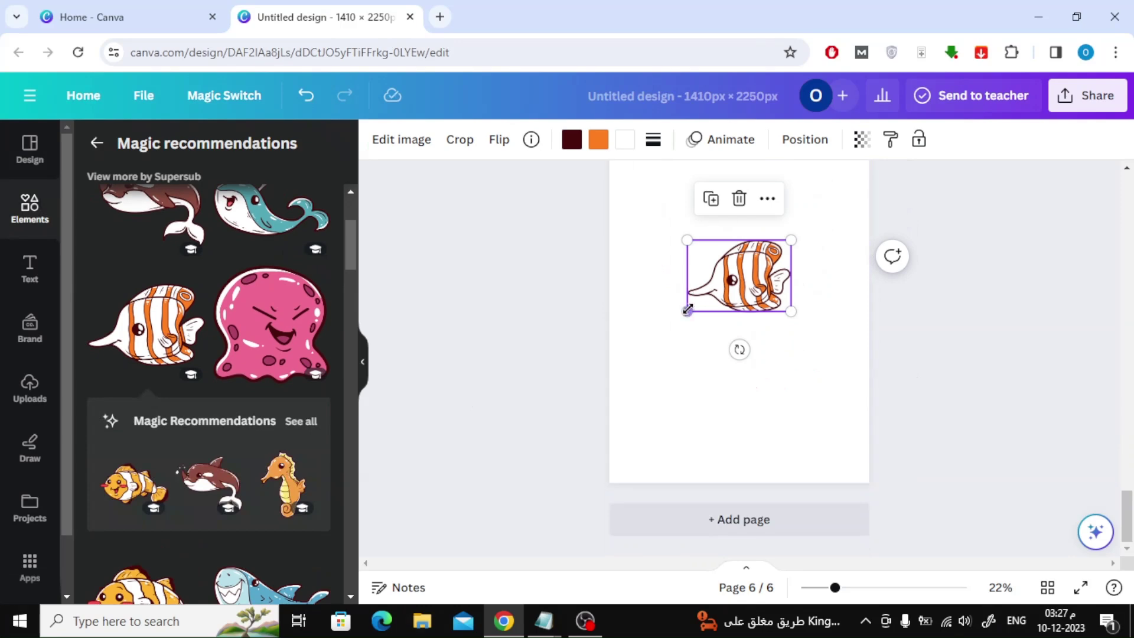
left_click_drag(687, 312, 625, 381)
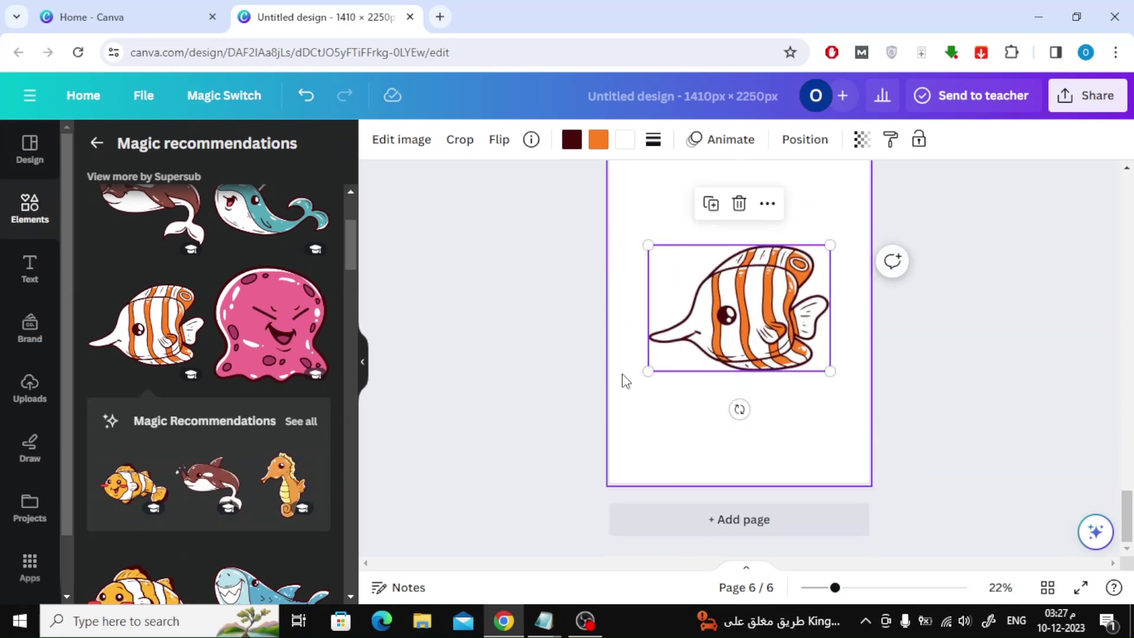
left_click(740, 204)
left_click(131, 498)
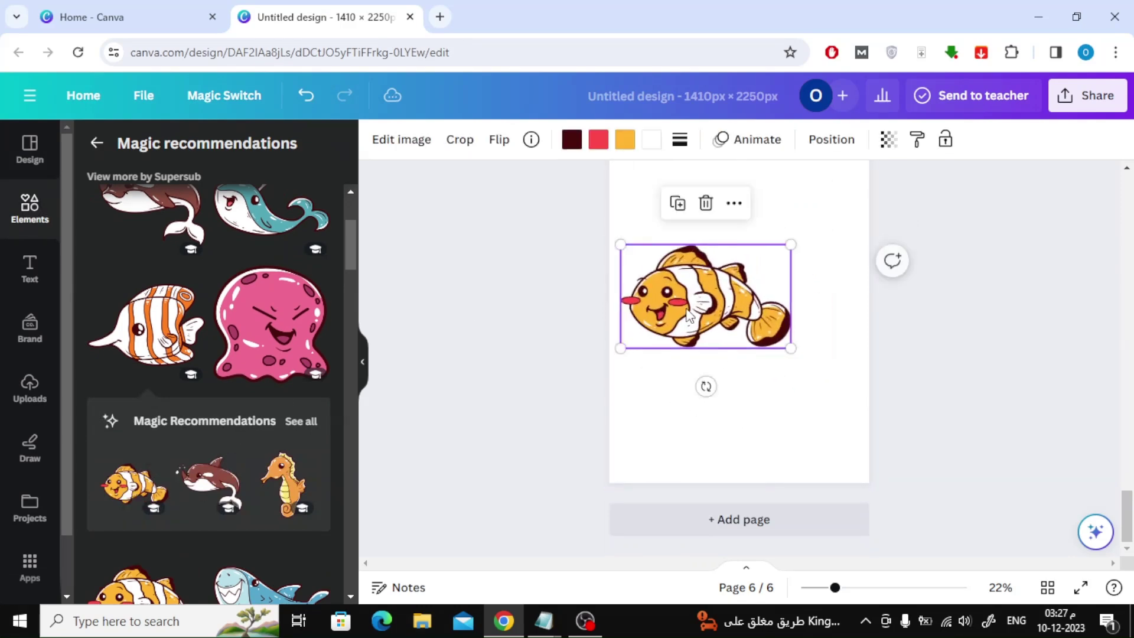
Step: Change the clownfish's red and orange fills to white
left_click(599, 140)
left_click(91, 418)
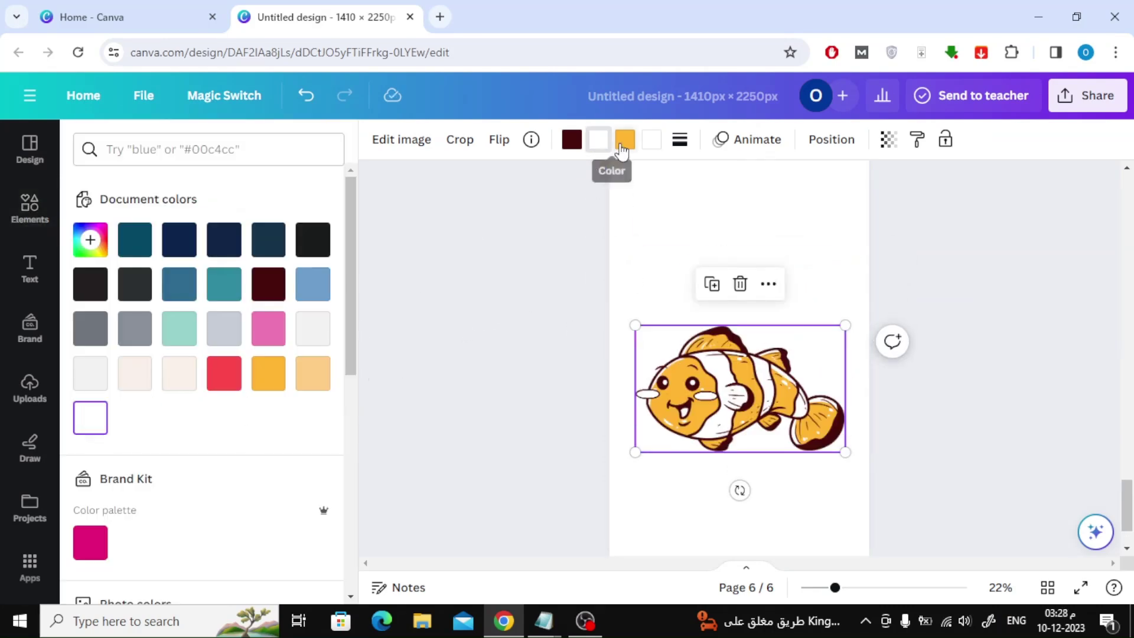
left_click(95, 433)
left_click(410, 377)
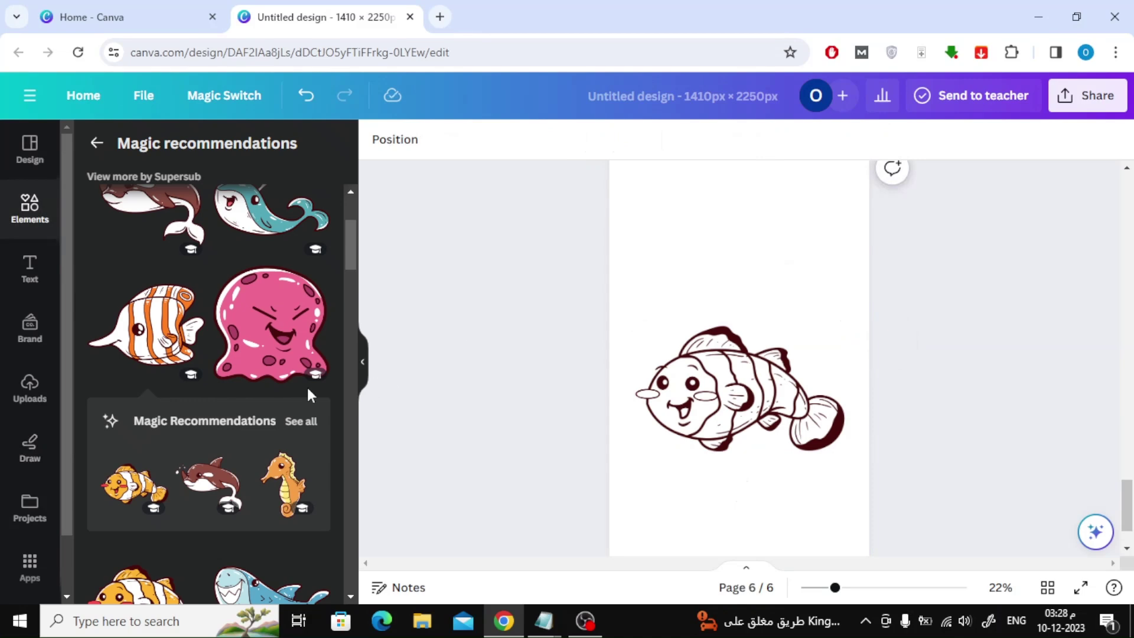
Step: Add a blank page 7, place the recommended seal graphic, and enlarge it
left_click(676, 514)
scroll(290, 406, "down", 10)
scroll(289, 406, "down", 4)
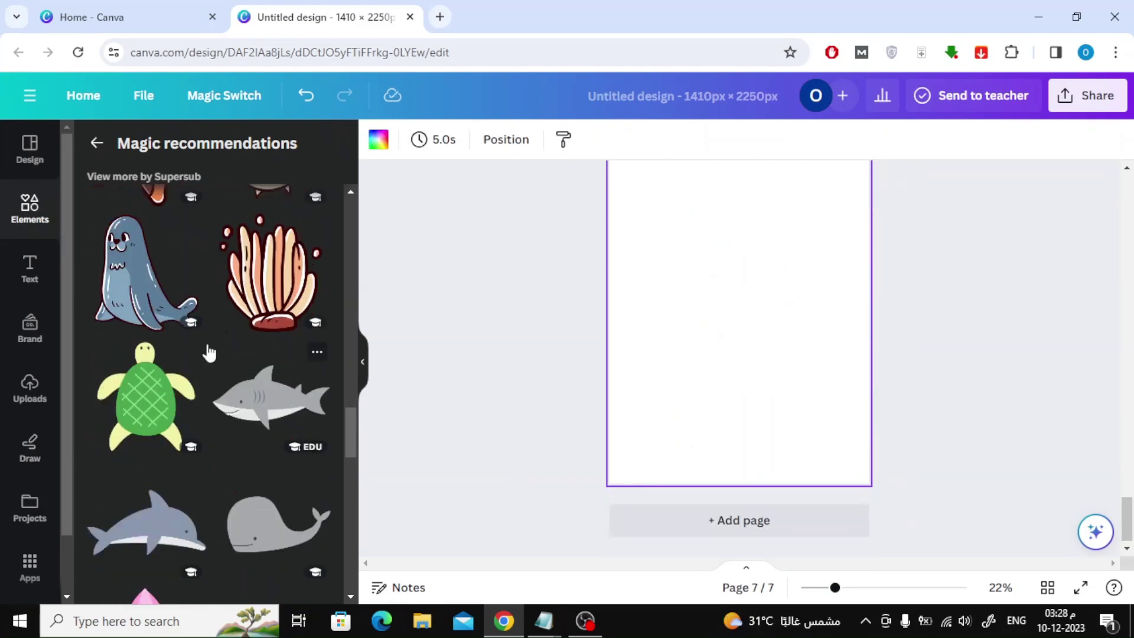
left_click(178, 316)
left_click_drag(687, 334, 640, 417)
left_click_drag(839, 417, 847, 427)
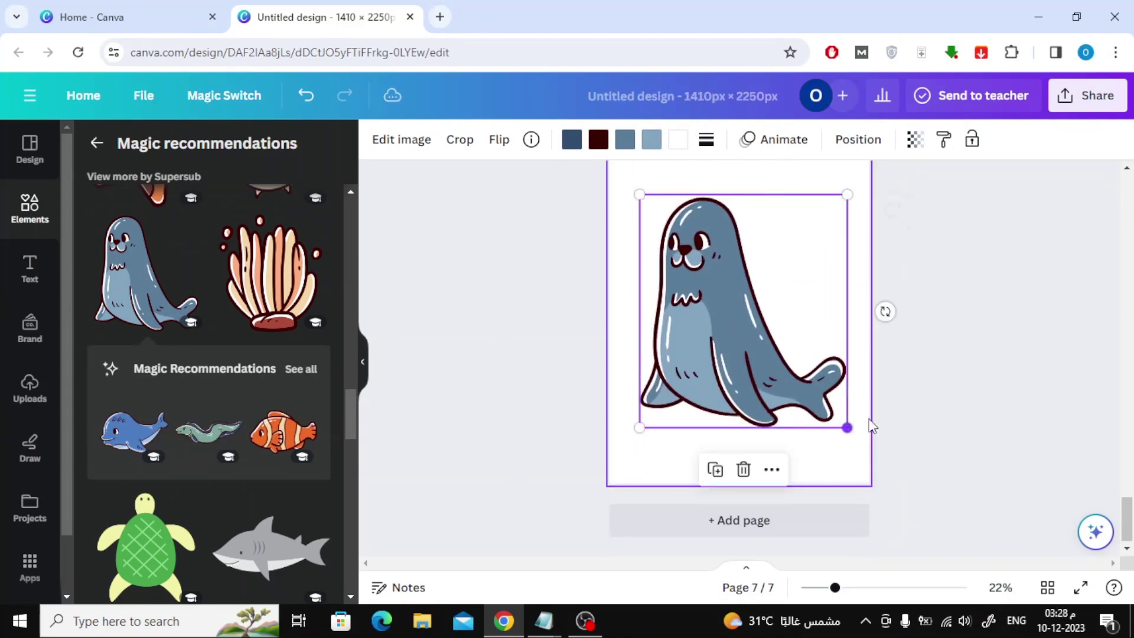
Step: Recolour the seal's dark blue and body colours to white, then deselect it
left_click(573, 149)
left_click(179, 417)
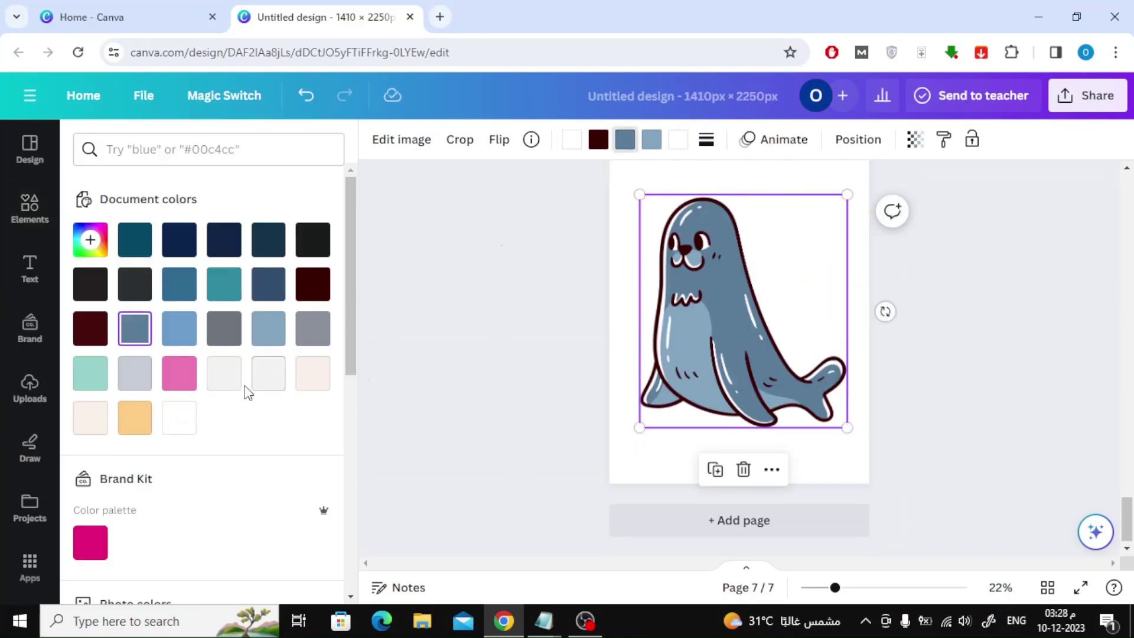
left_click(179, 417)
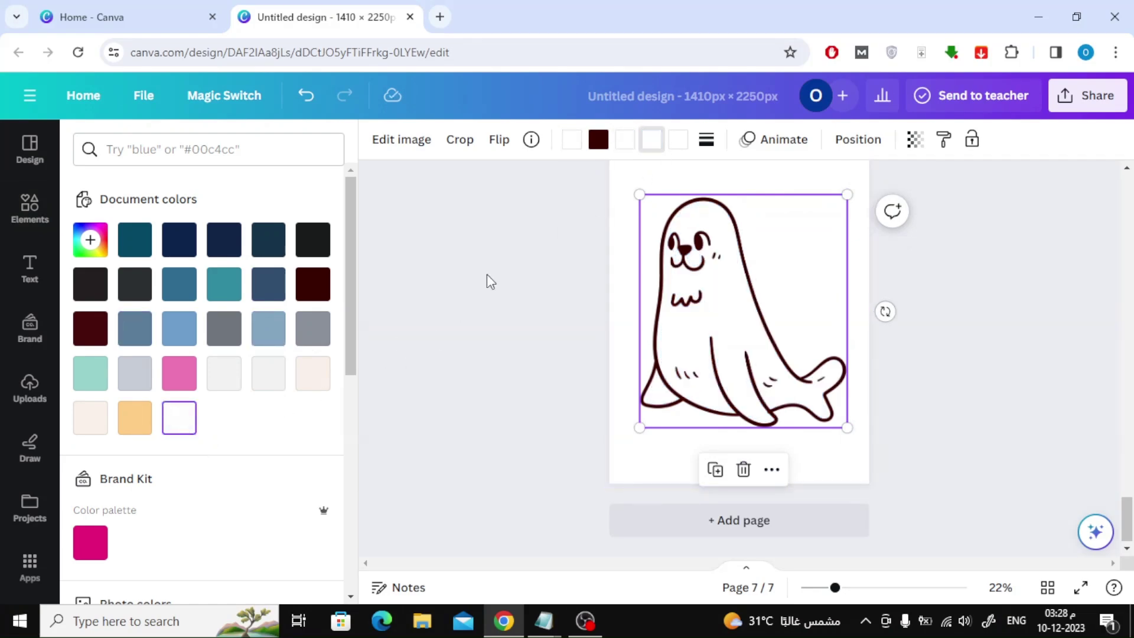
key("Escape")
Step: Return to the sea animal recommendations and scroll back up to the cover page
left_click(992, 307)
scroll(999, 376, "up", 5)
scroll(999, 376, "up", 15)
scroll(1000, 377, "down", 10)
scroll(1000, 376, "up", 15)
scroll(999, 376, "up", 10)
Step: Download all 7 pages from Share as a PDF Standard file instead of PNG
left_click(1072, 96)
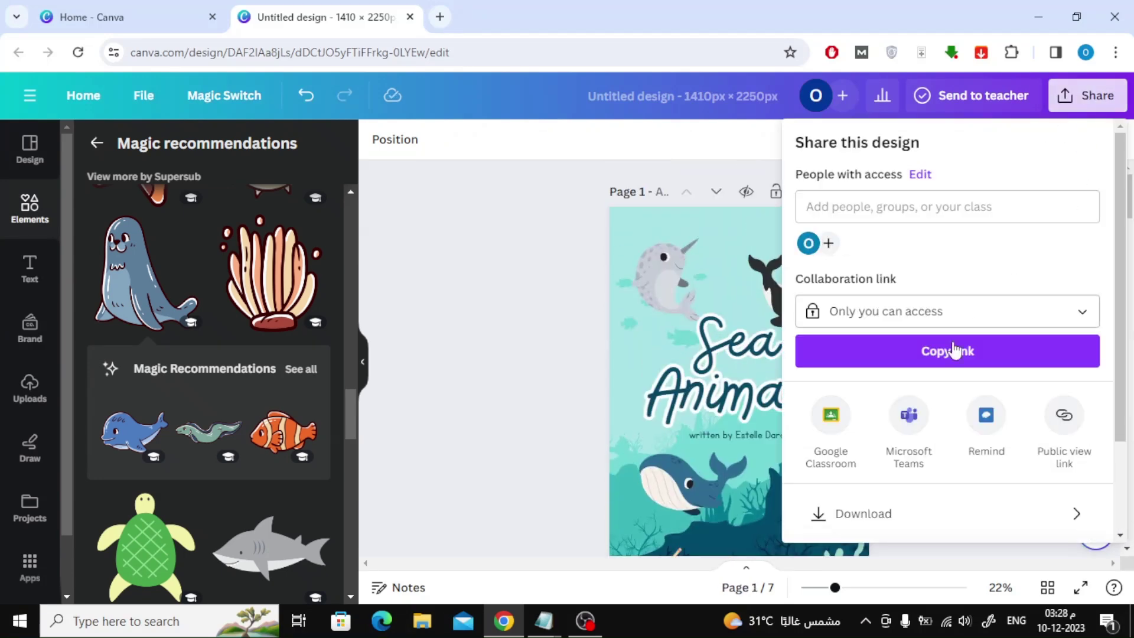
left_click(945, 503)
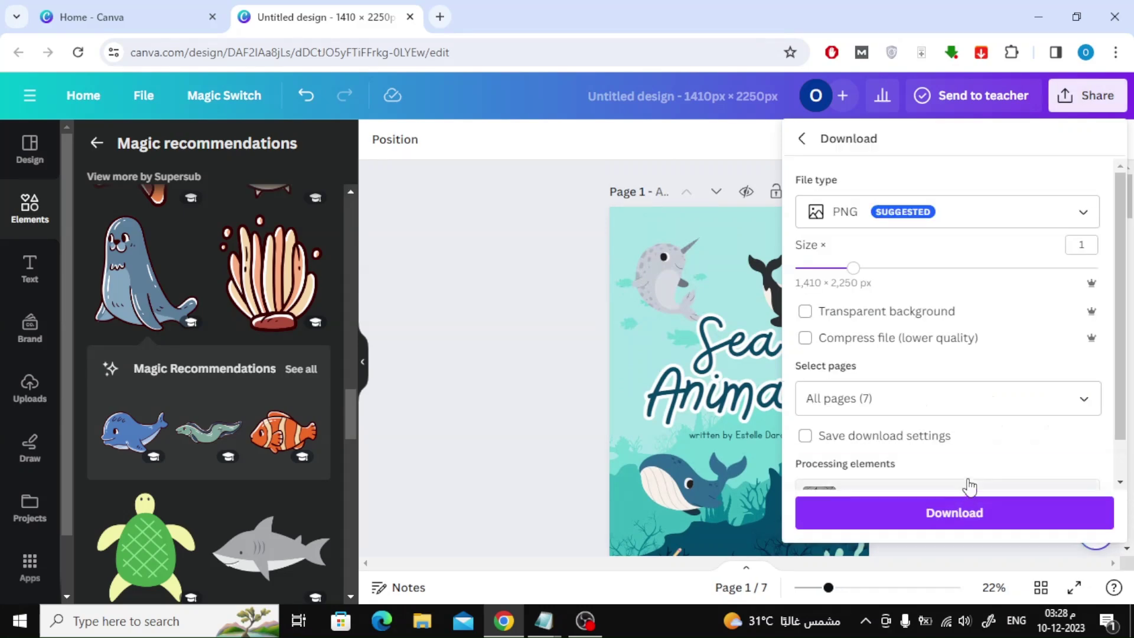
left_click(994, 216)
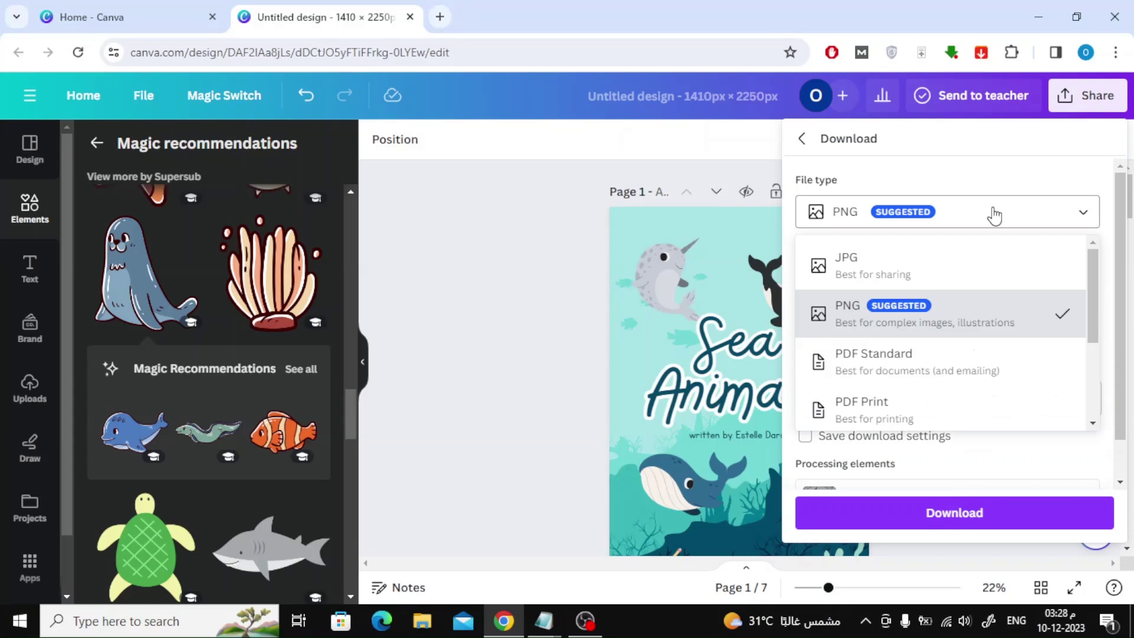
left_click(930, 373)
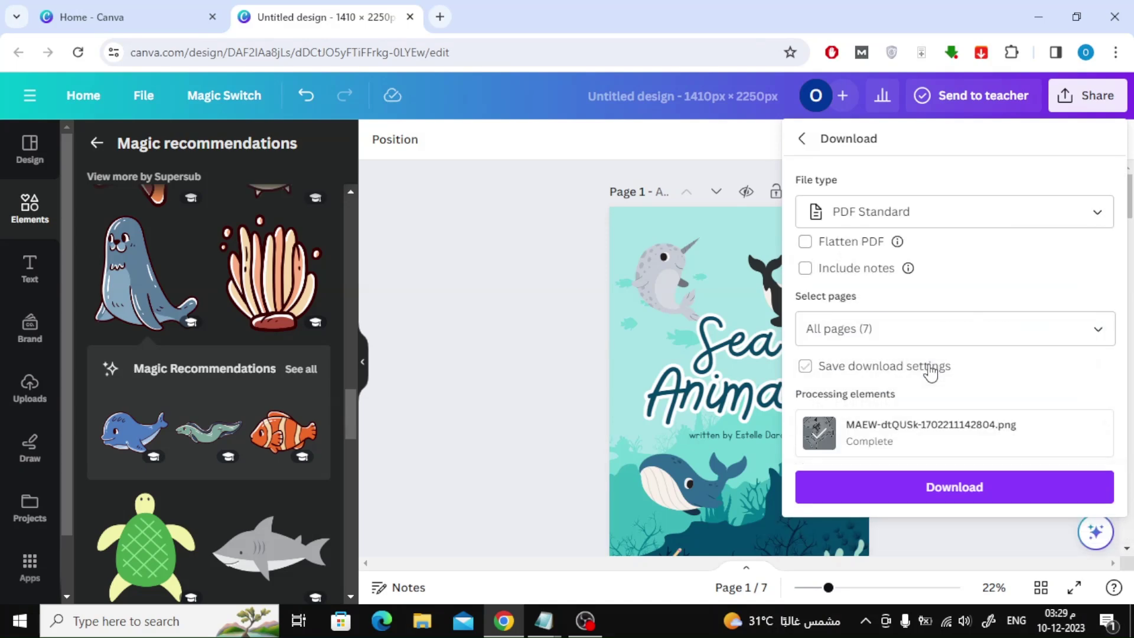
mouse_move(903, 238)
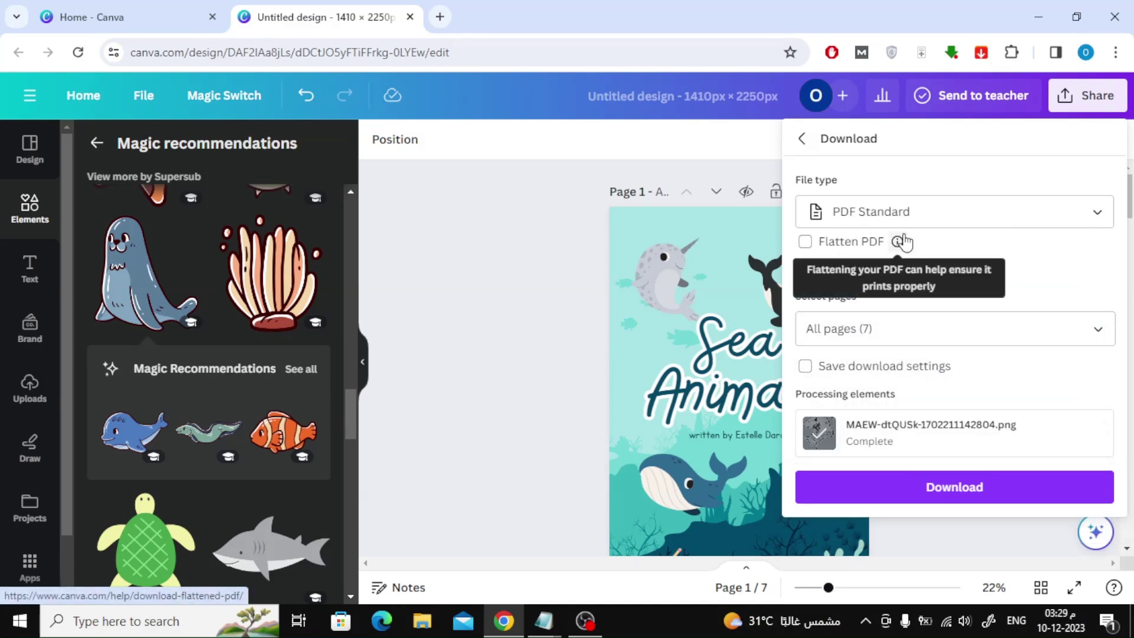
left_click(992, 499)
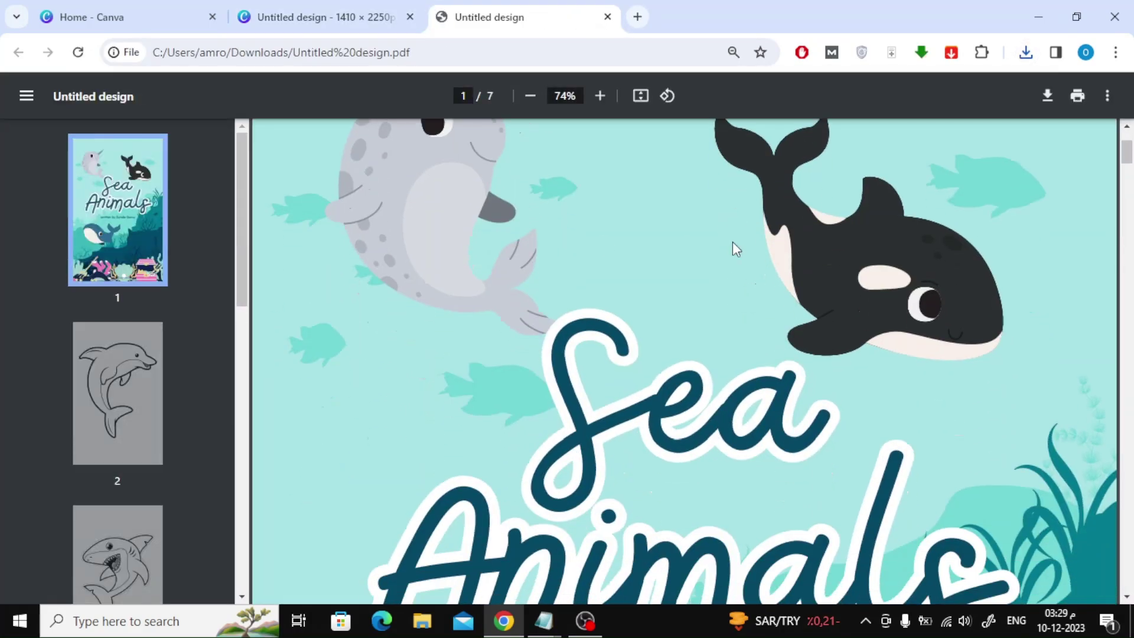
Step: Scroll the PDF to page 2's dolphin outline and zoom out to 50%
scroll(733, 242, "down", 15)
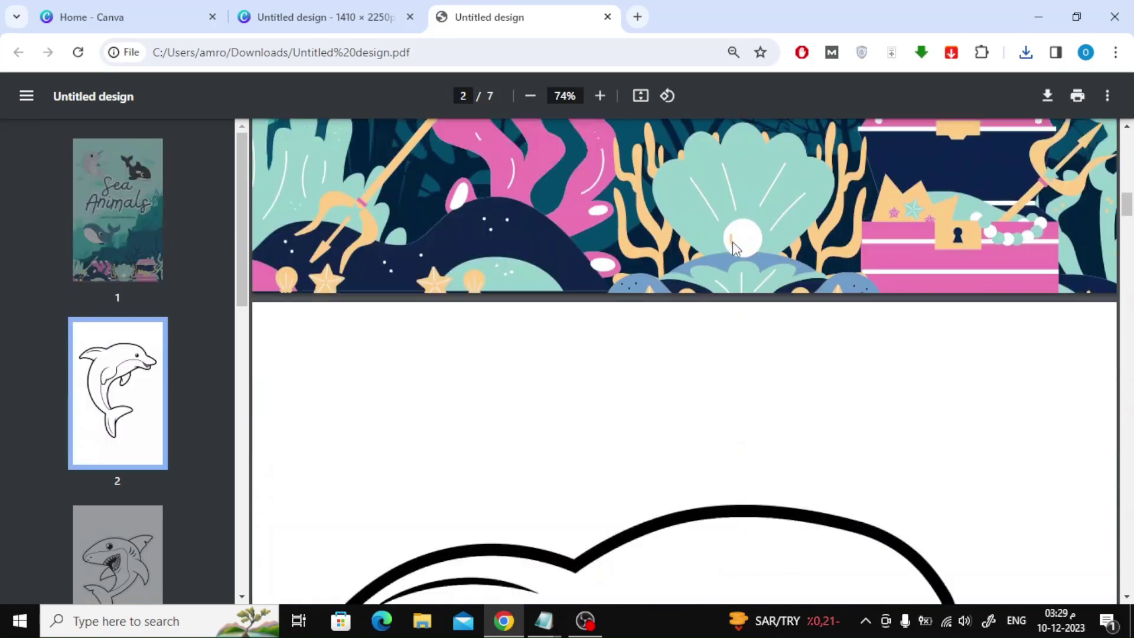
left_click(528, 104)
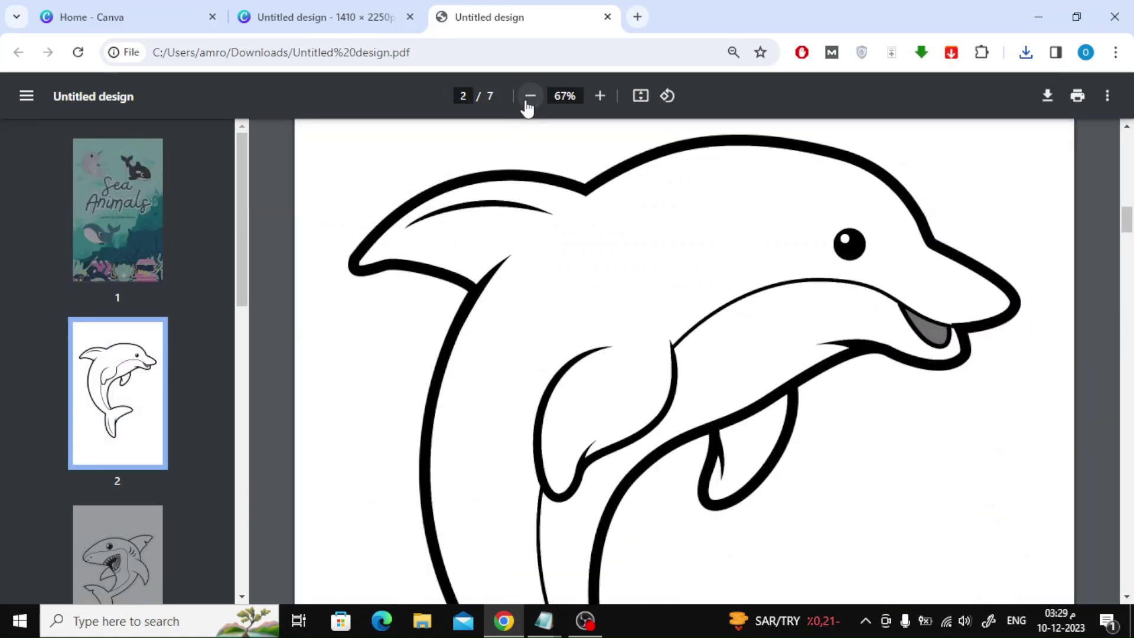
left_click(528, 104)
scroll(896, 307, "down", 15)
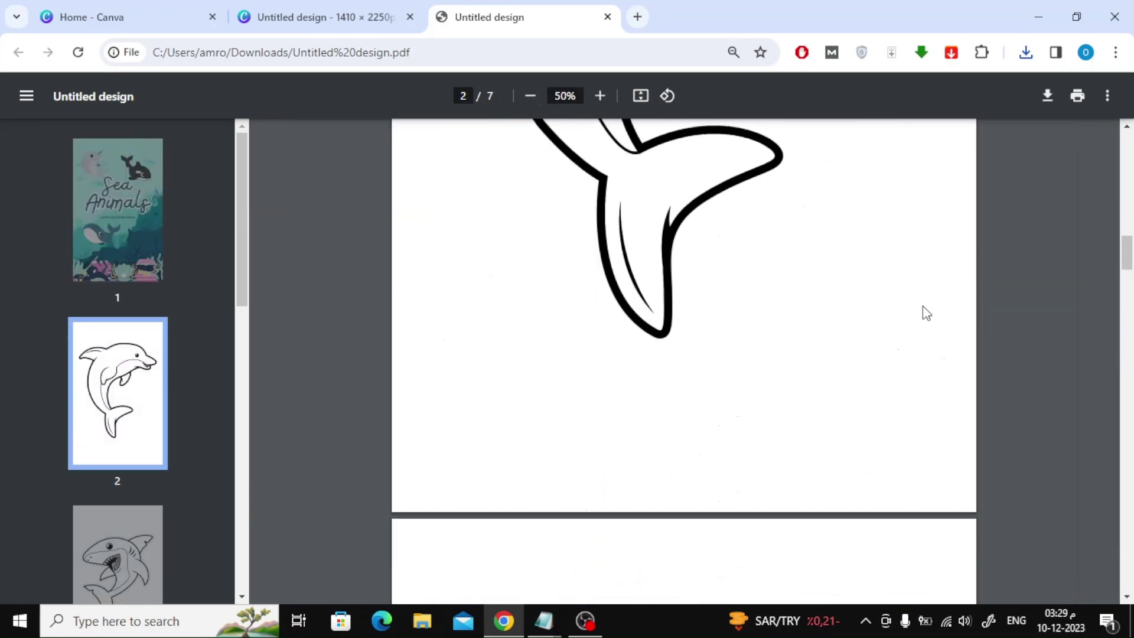